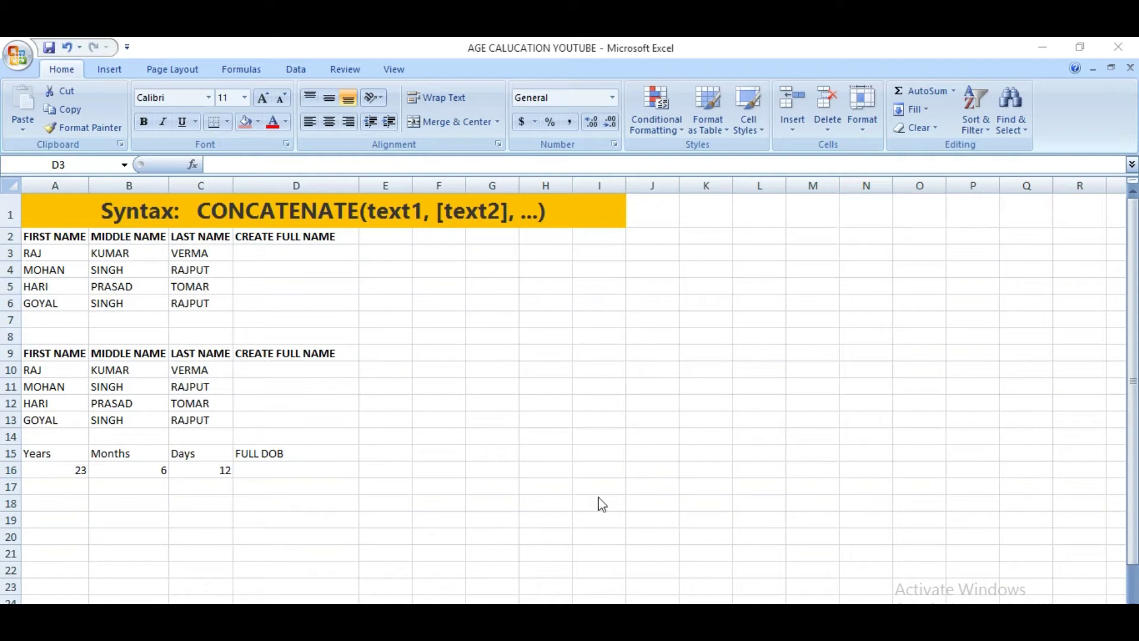
Highlight the first, middle and last names in A3:C6, then select D3
key(alt+Tab)
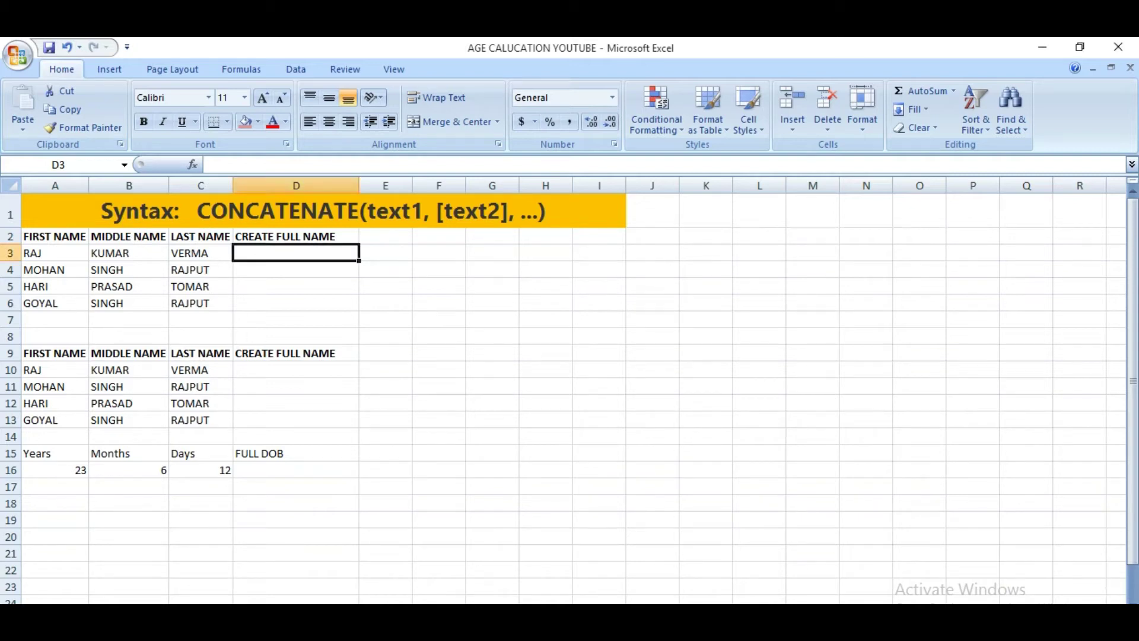
ctrl+scroll(860, 529, up, 4)
ctrl+scroll(860, 529, up, 1)
scroll(860, 529, up, 1)
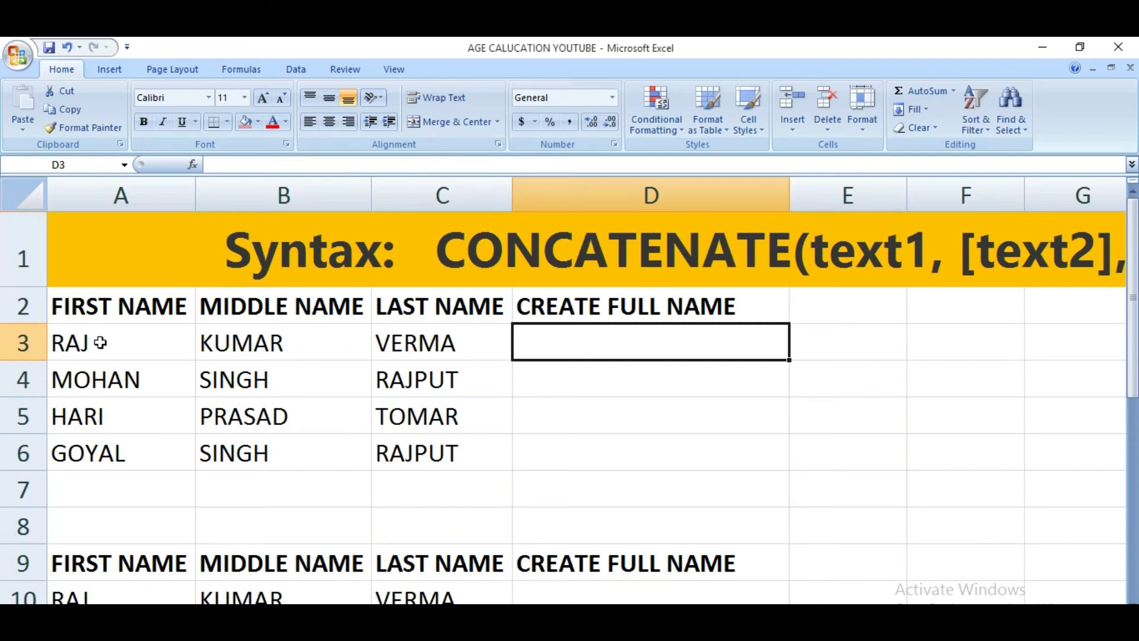
drag(103, 340, 89, 449)
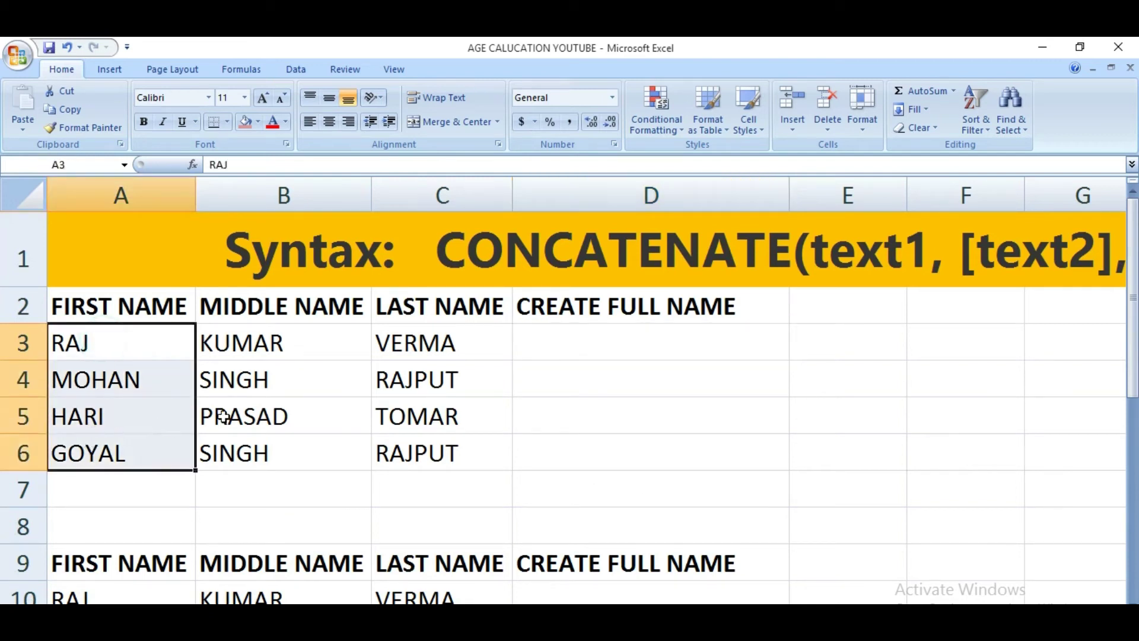
drag(284, 339, 269, 444)
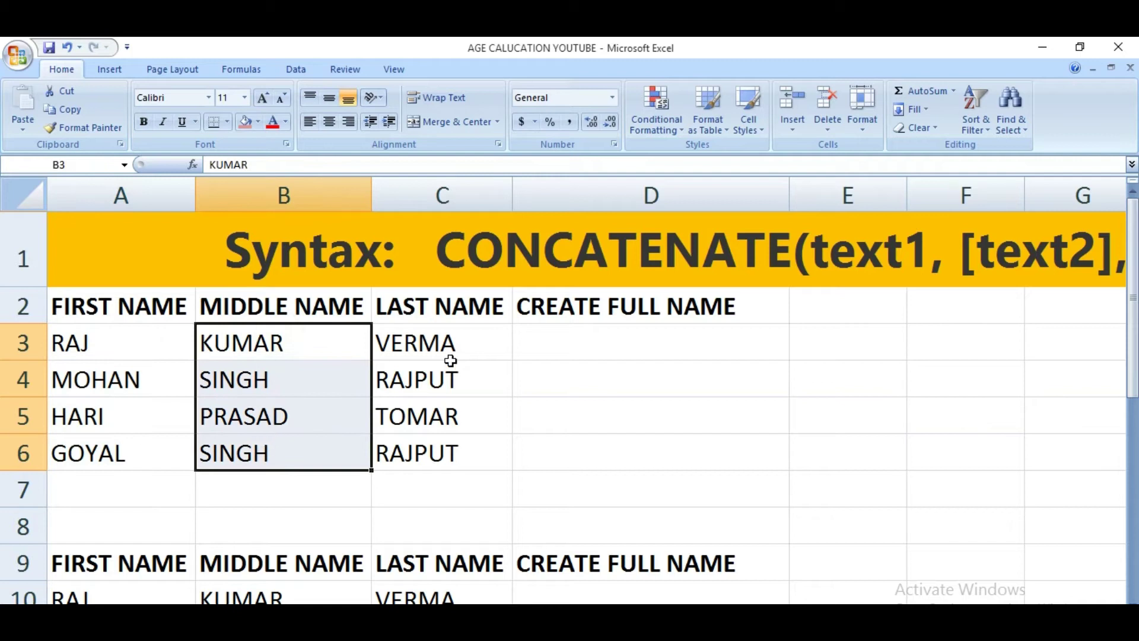
click(435, 334)
drag(435, 333, 445, 453)
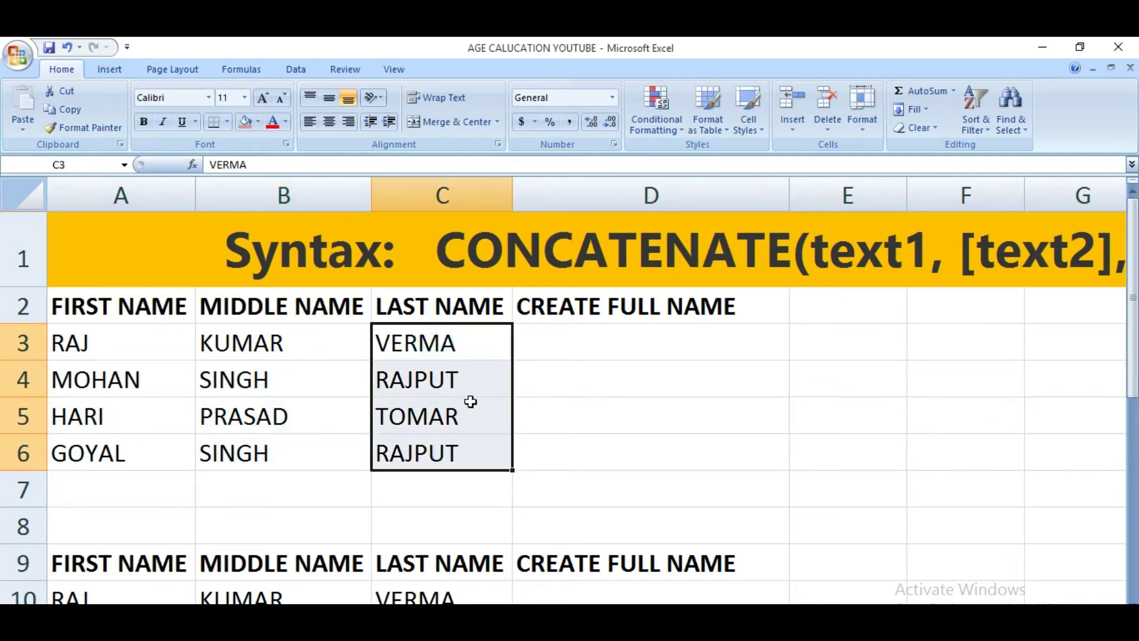
click(593, 342)
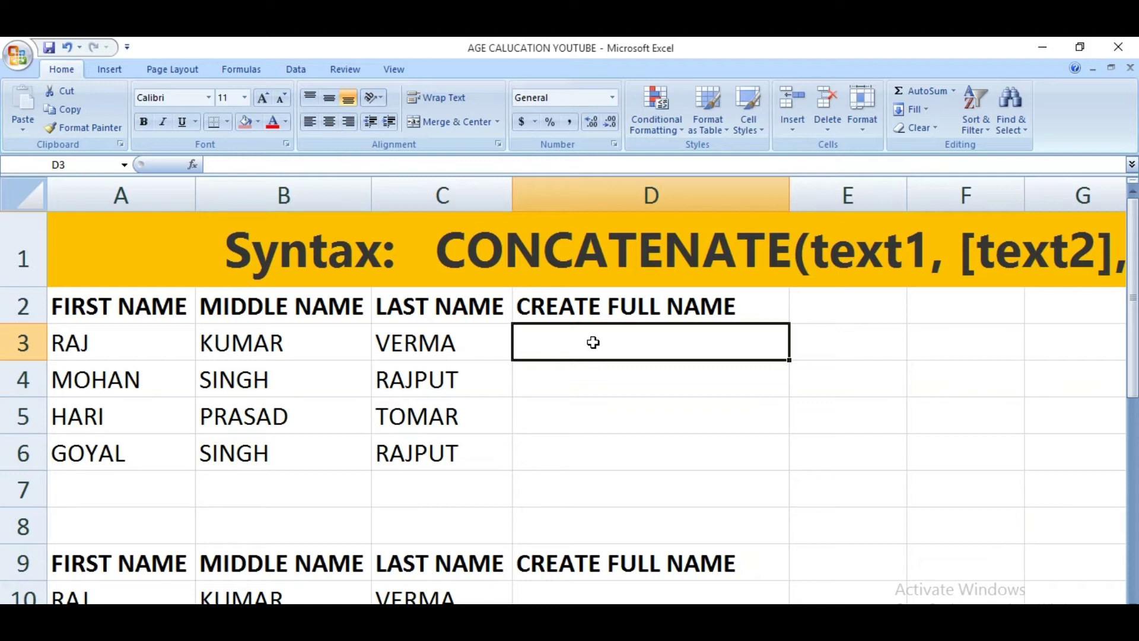
Build =CONCATENATE(A3," ",B3," ",C3) in D3, separating the names with spaces
text(=)
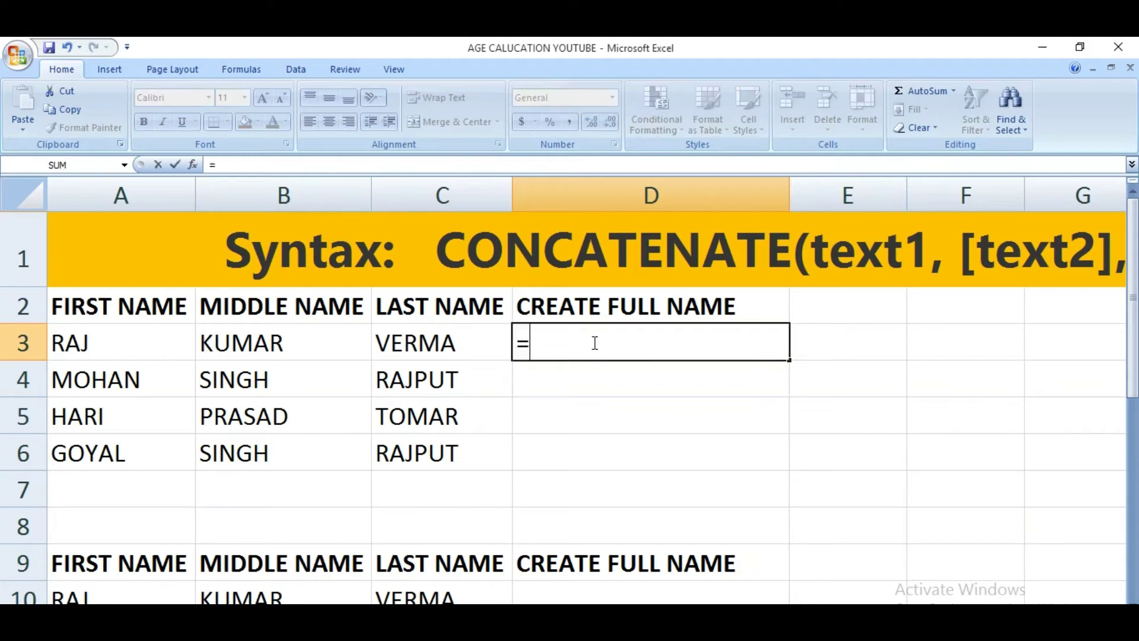
text(CON)
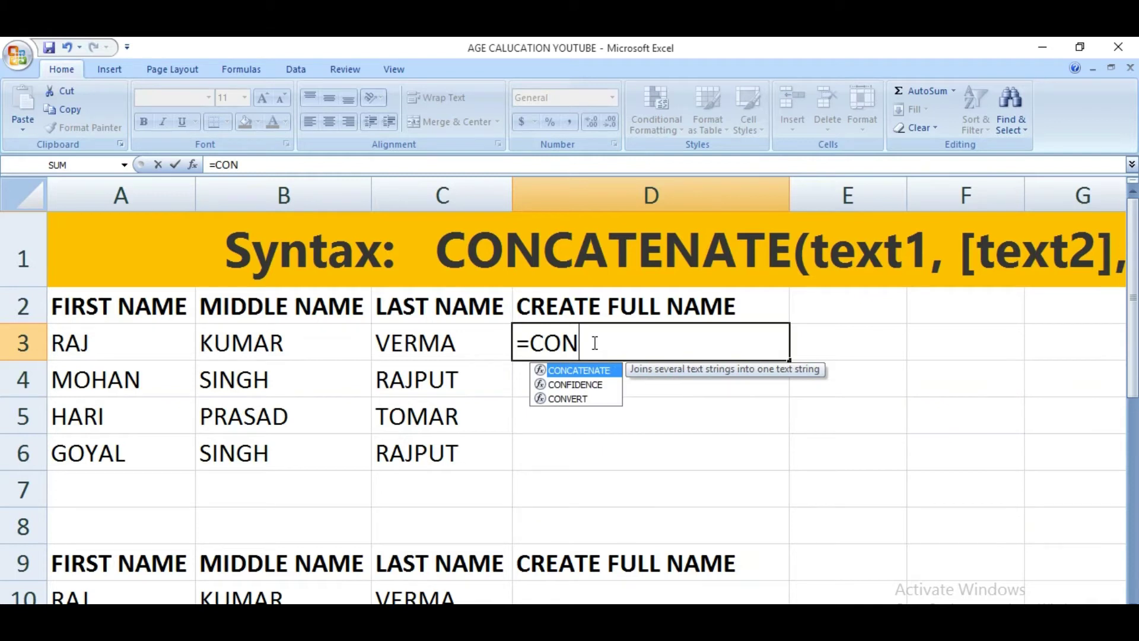
key(Tab)
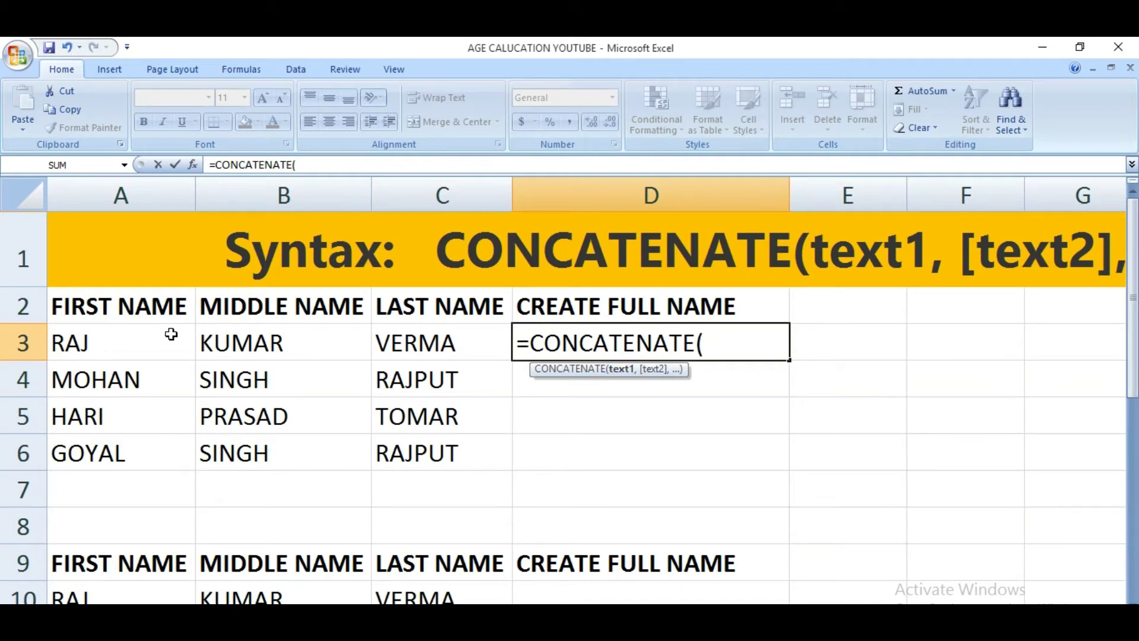
click(78, 341)
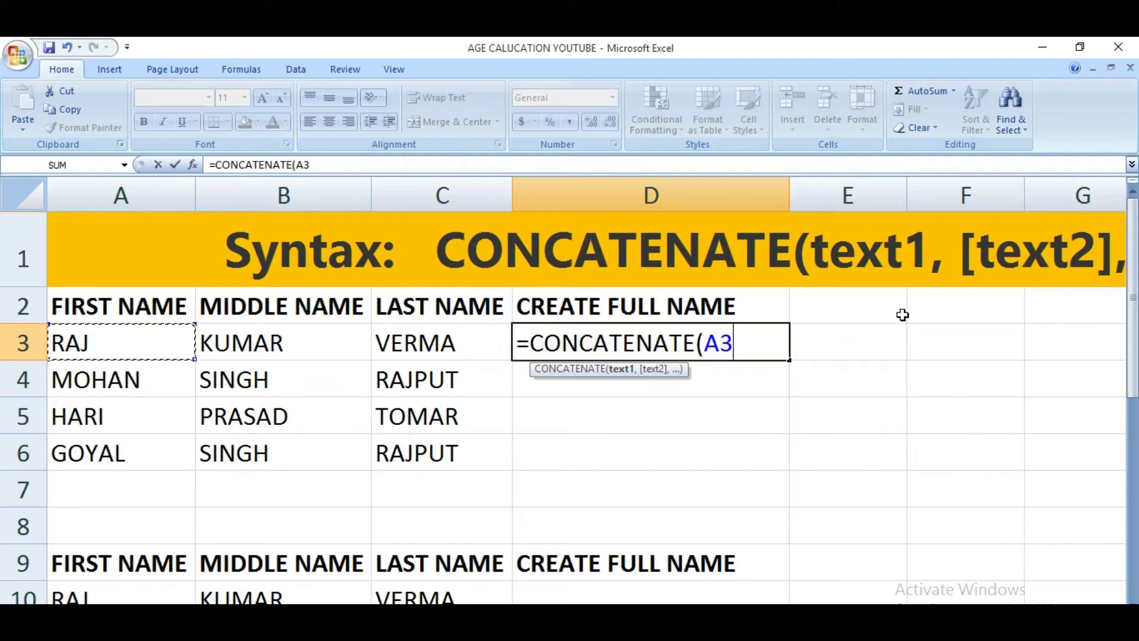
text(,)
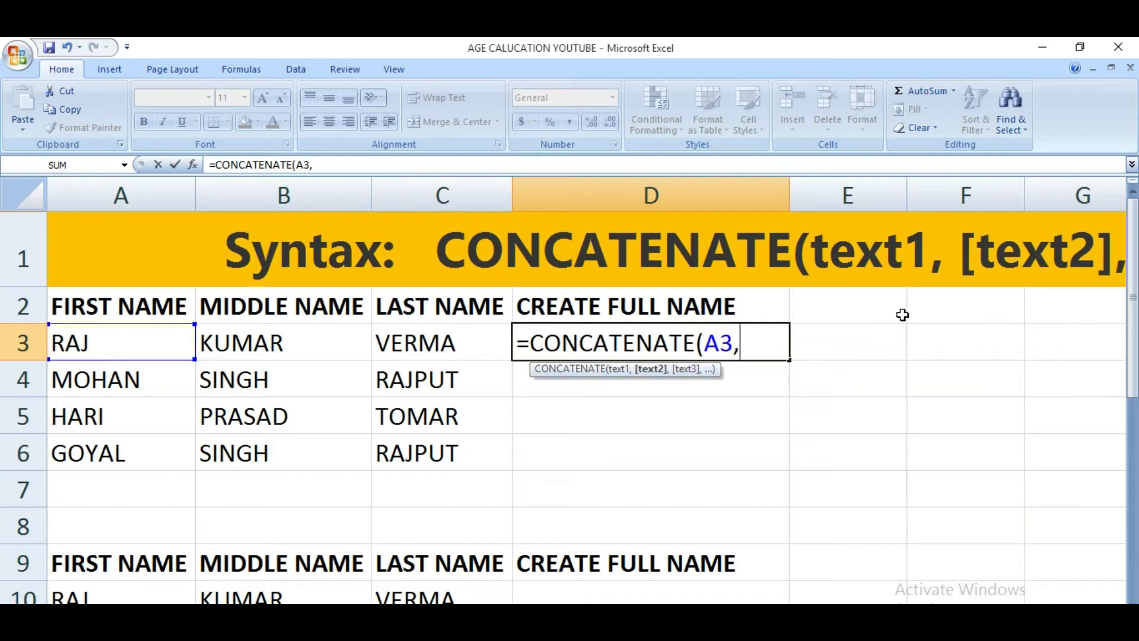
text(")
text( ")
text(,)
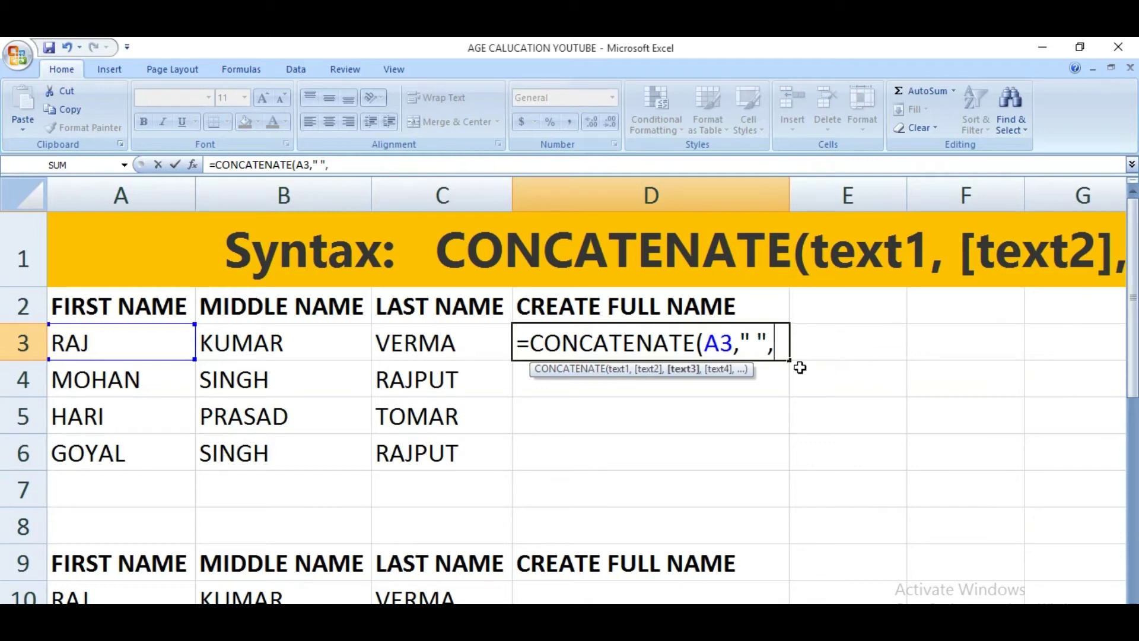
click(265, 343)
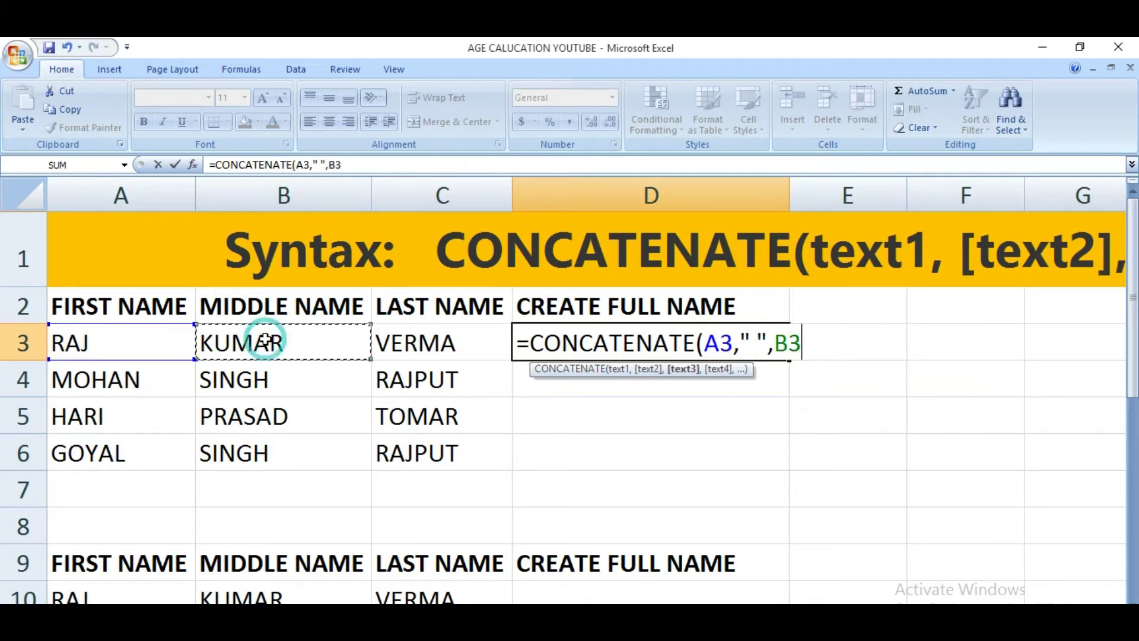
text(,")
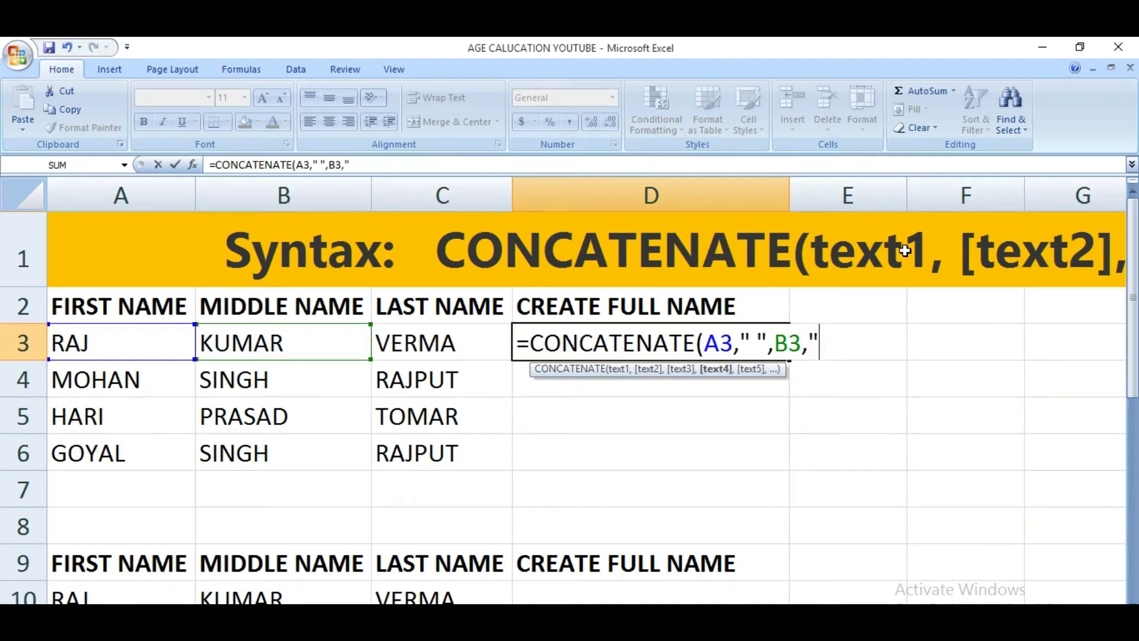
text( ")
text(,)
click(449, 340)
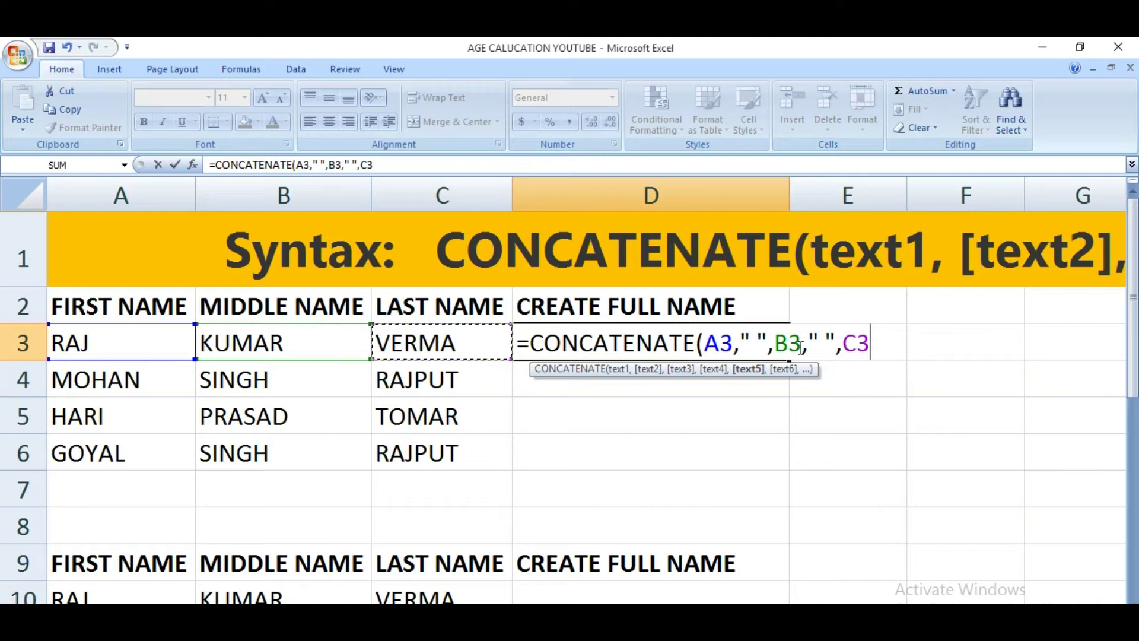
text())
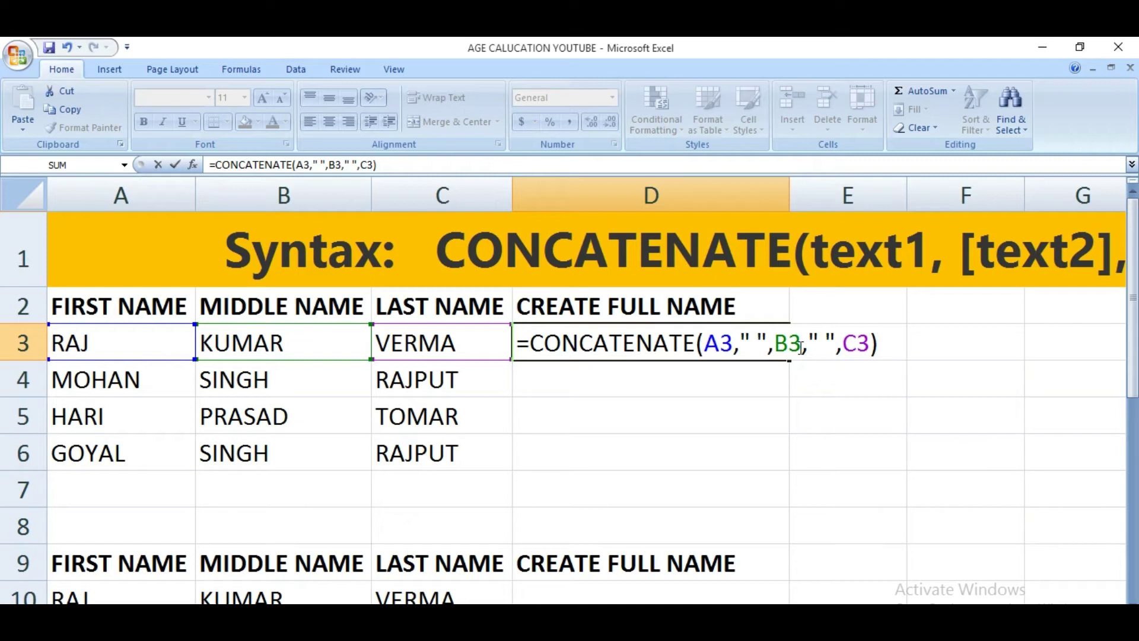
Commit the D3 formula and fill it down through D6 with Ctrl+D
key(Return)
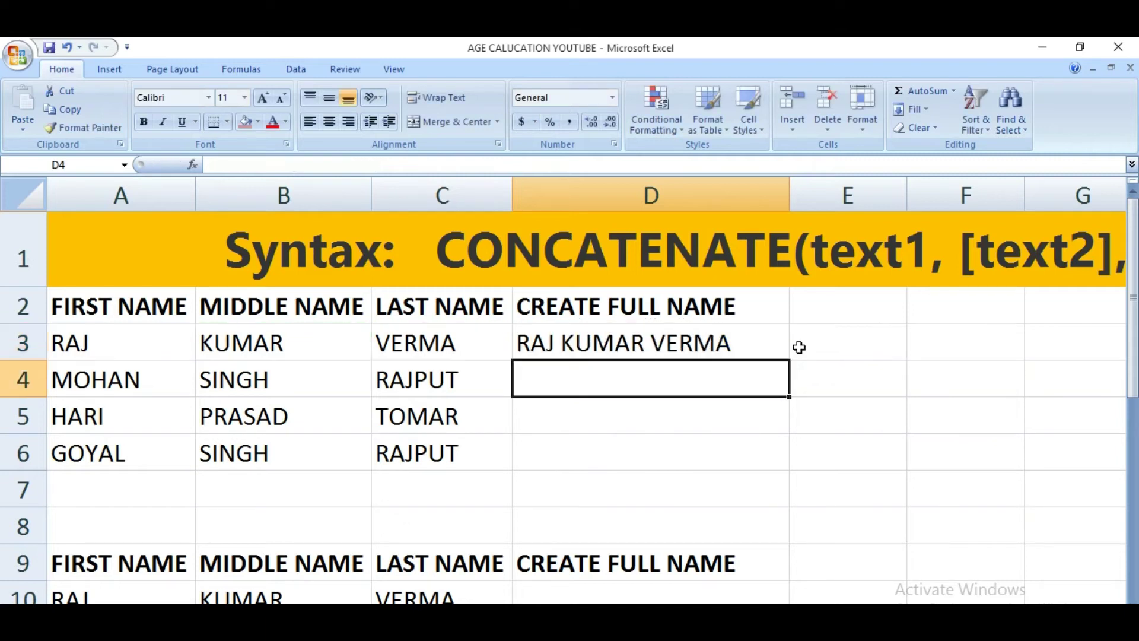
click(645, 343)
drag(603, 356, 608, 447)
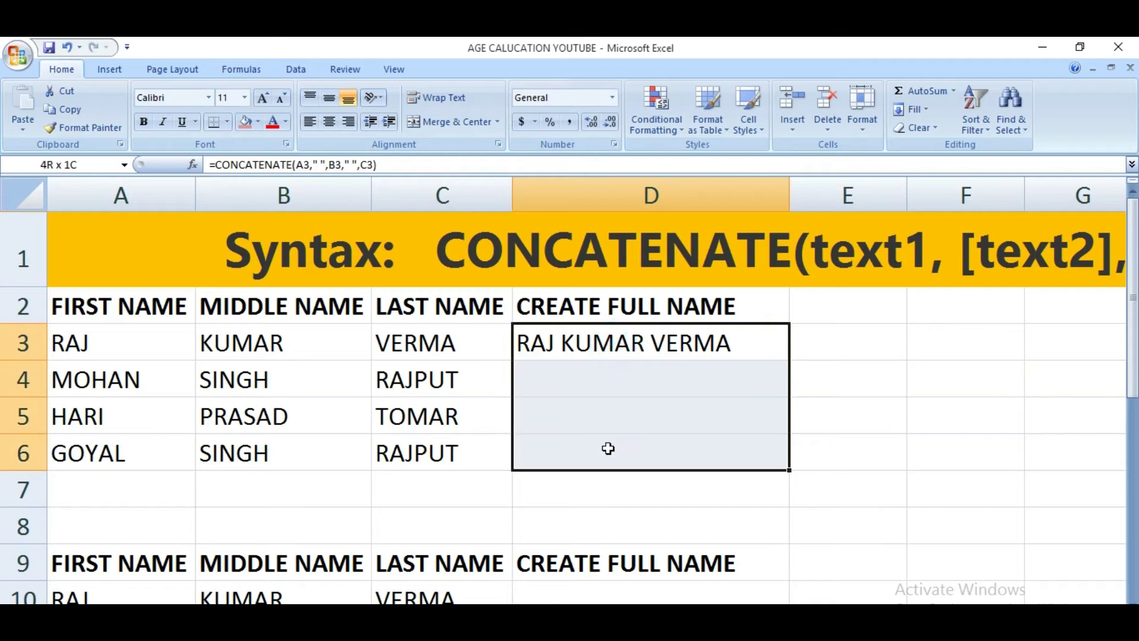
key(ctrl+d)
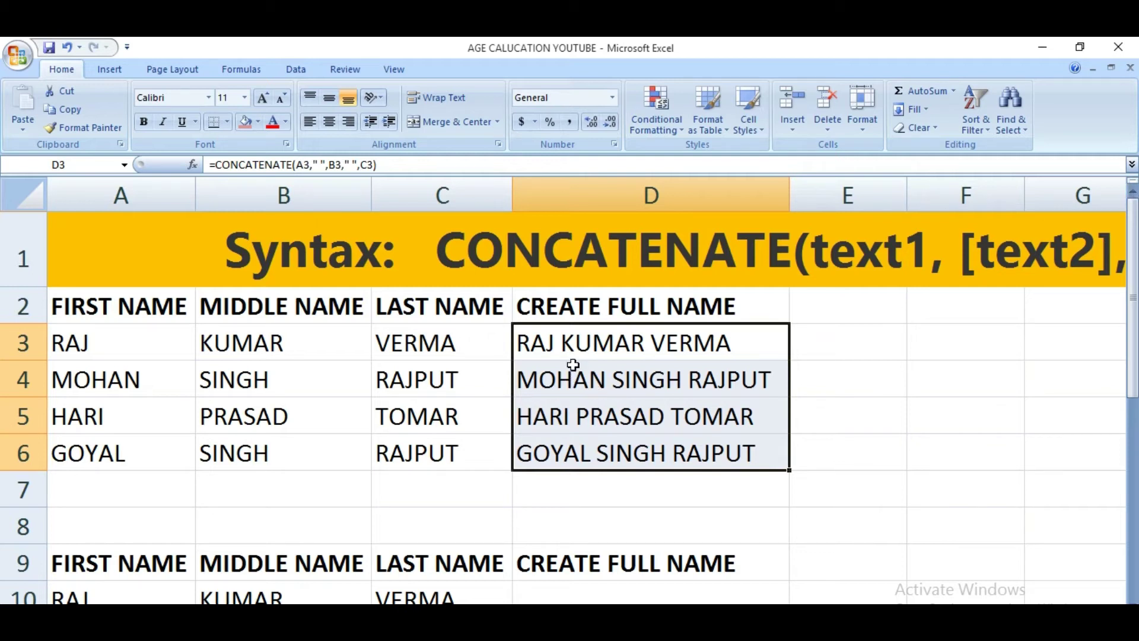
click(543, 345)
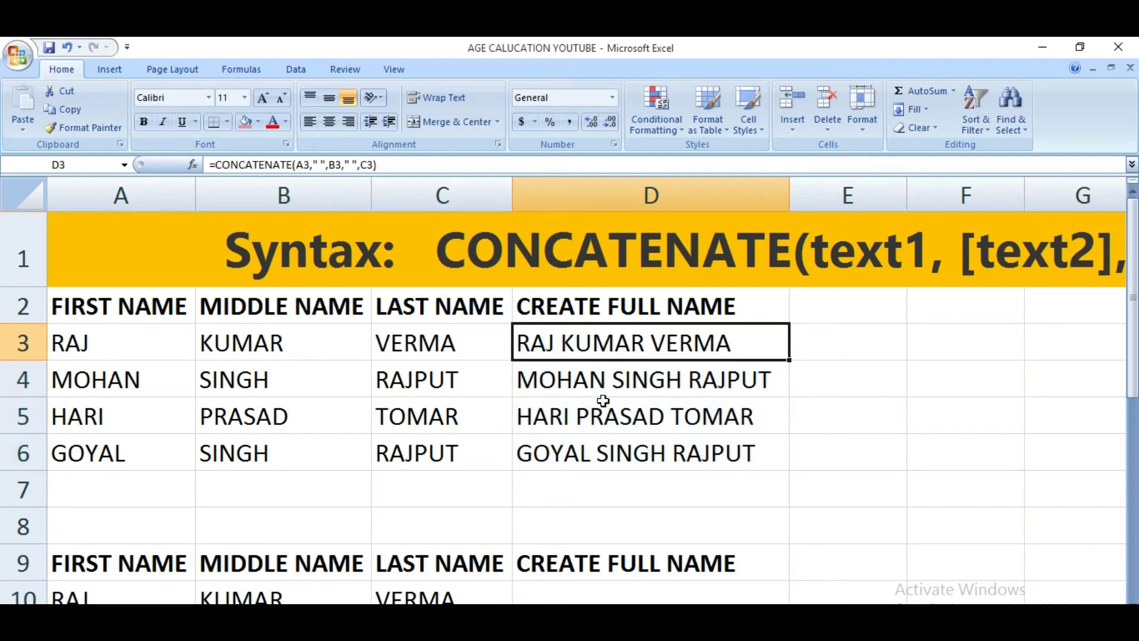
Scroll down to the second name table and select D10
scroll(598, 410, down, 1)
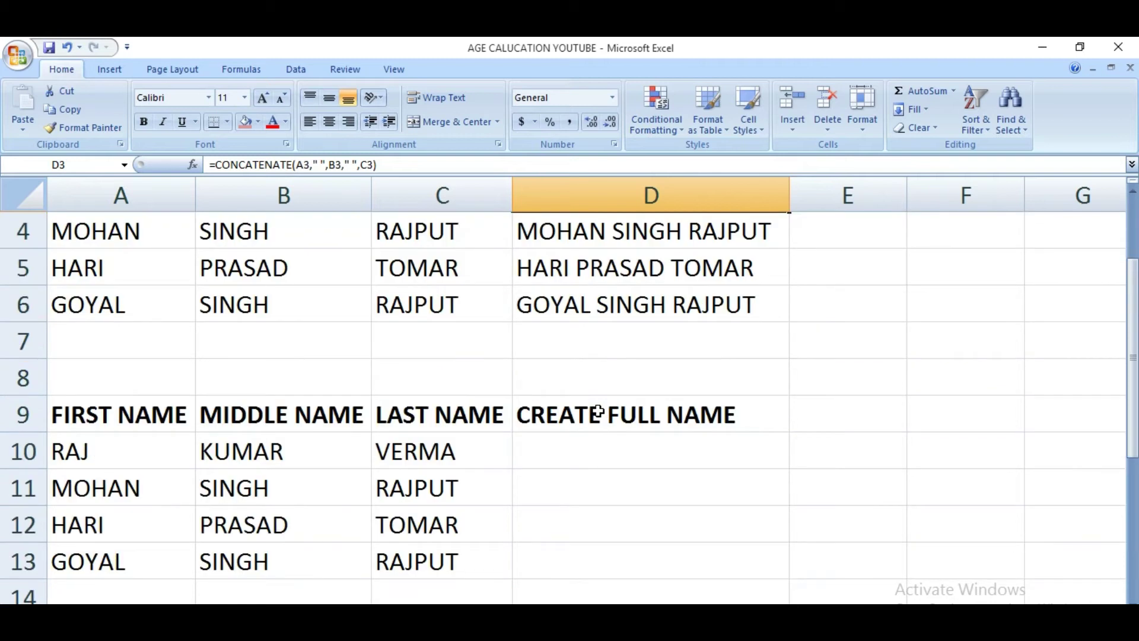
scroll(569, 439, down, 1)
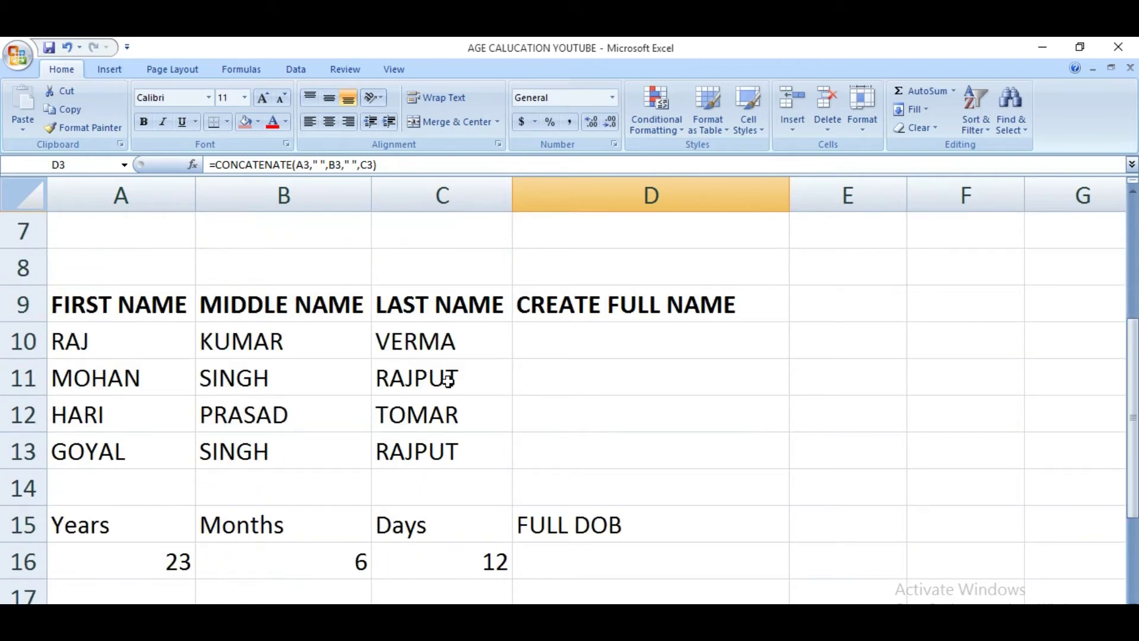
click(570, 344)
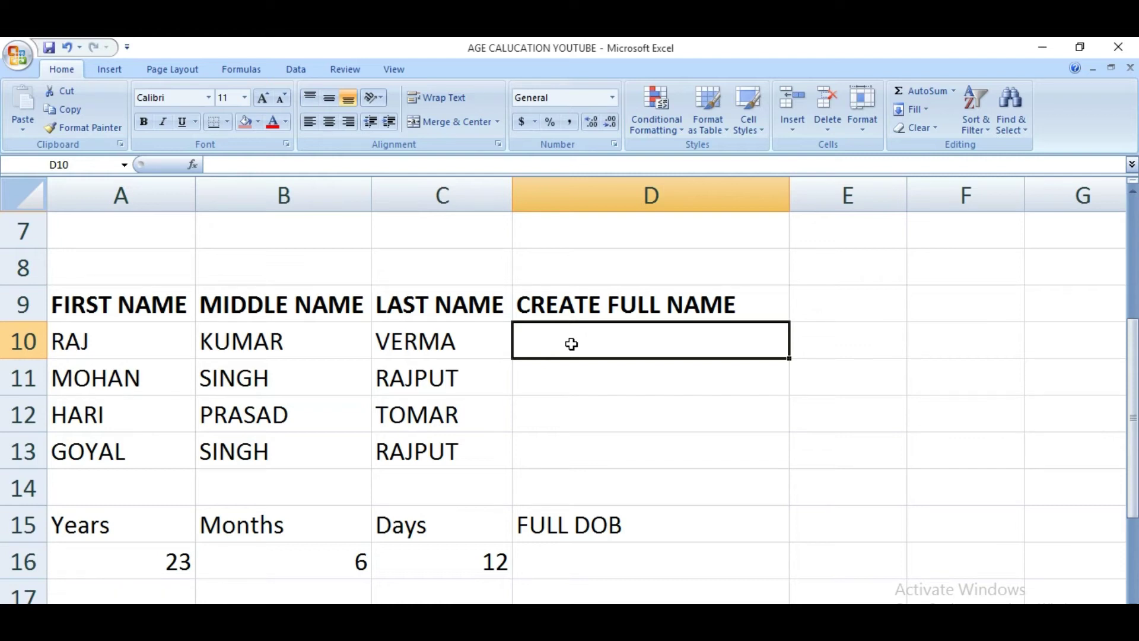
text(=)
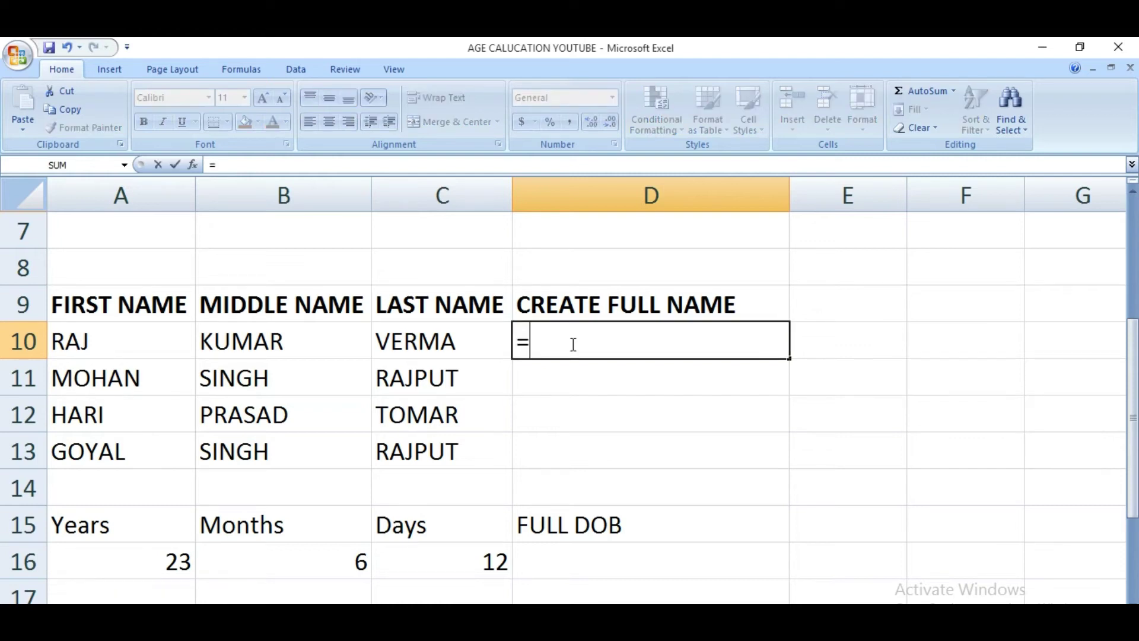
key(Left)
key(Left)
key(Left)
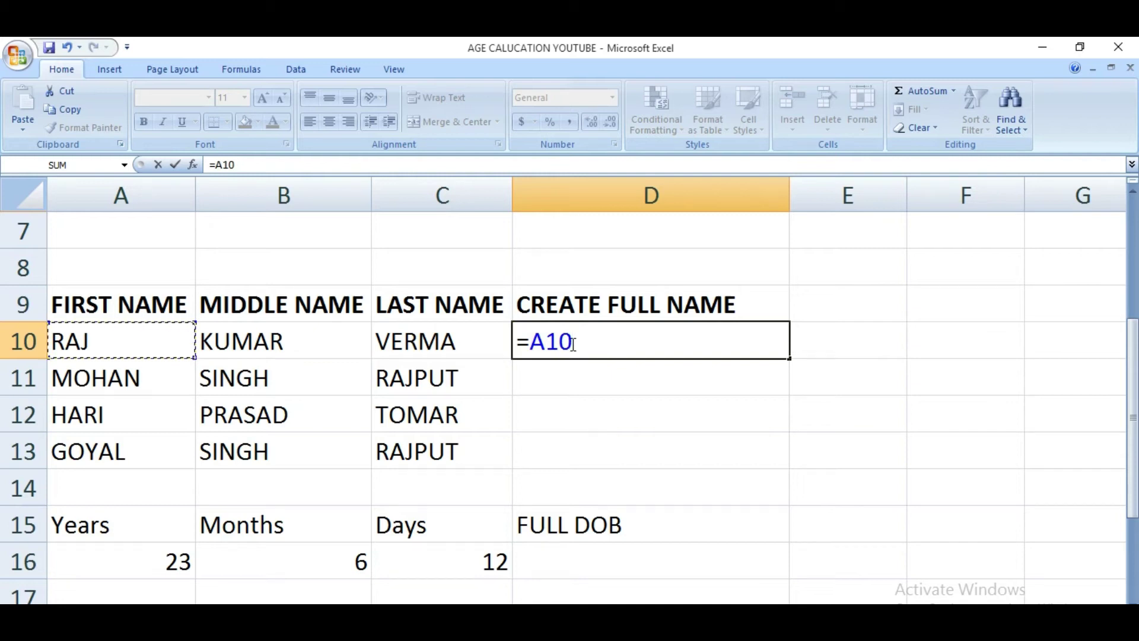
text(&)
text(" ")
text(&)
key(Left)
key(Left)
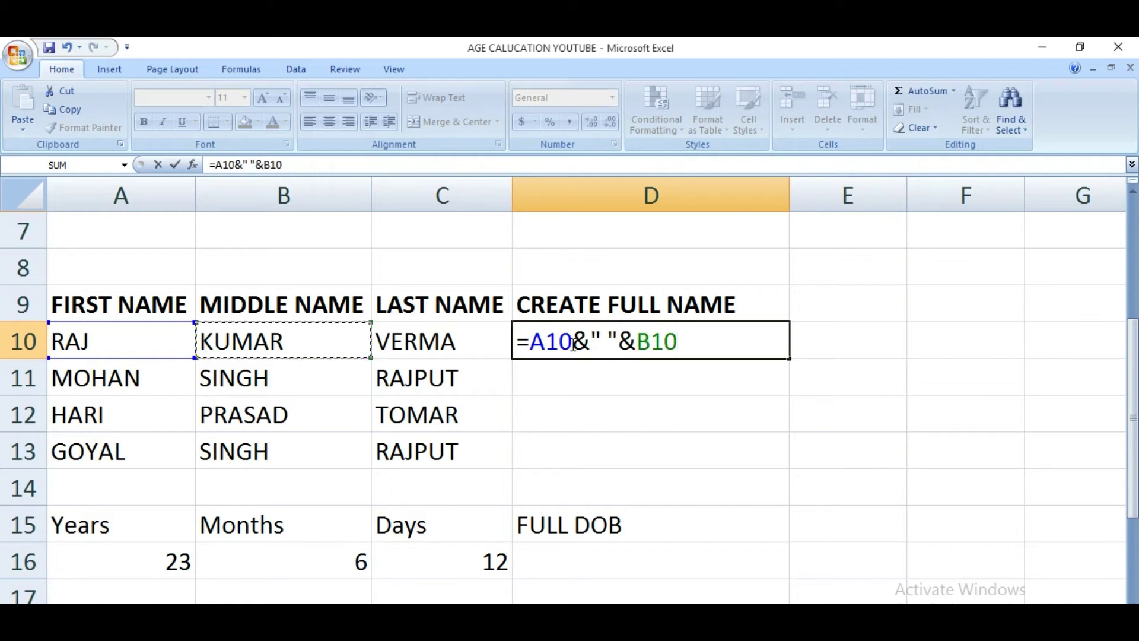
text(&" "&)
key(Left)
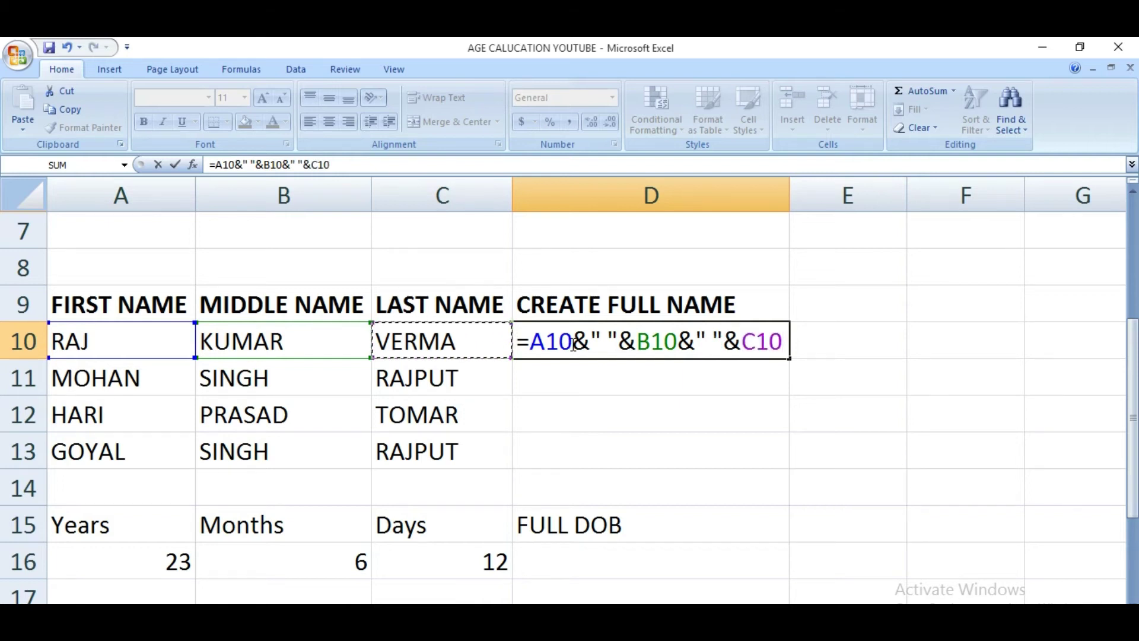
key(Return)
click(576, 345)
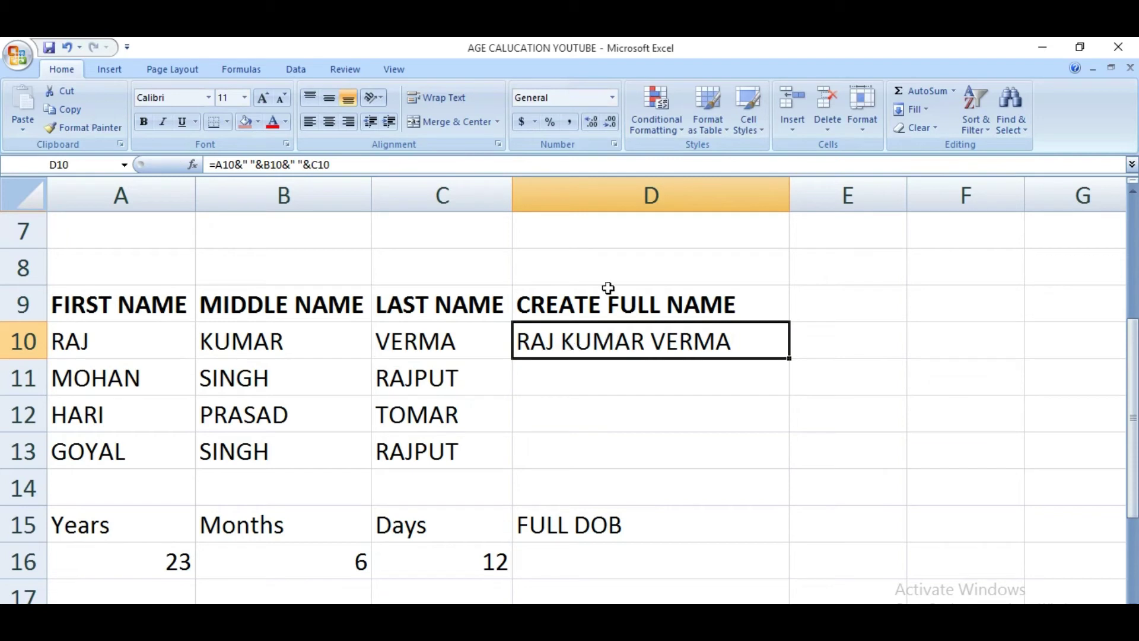
Compare the D3 CONCATENATE formula with the D10 ampersand formula without changing them
scroll(606, 375, up, 2)
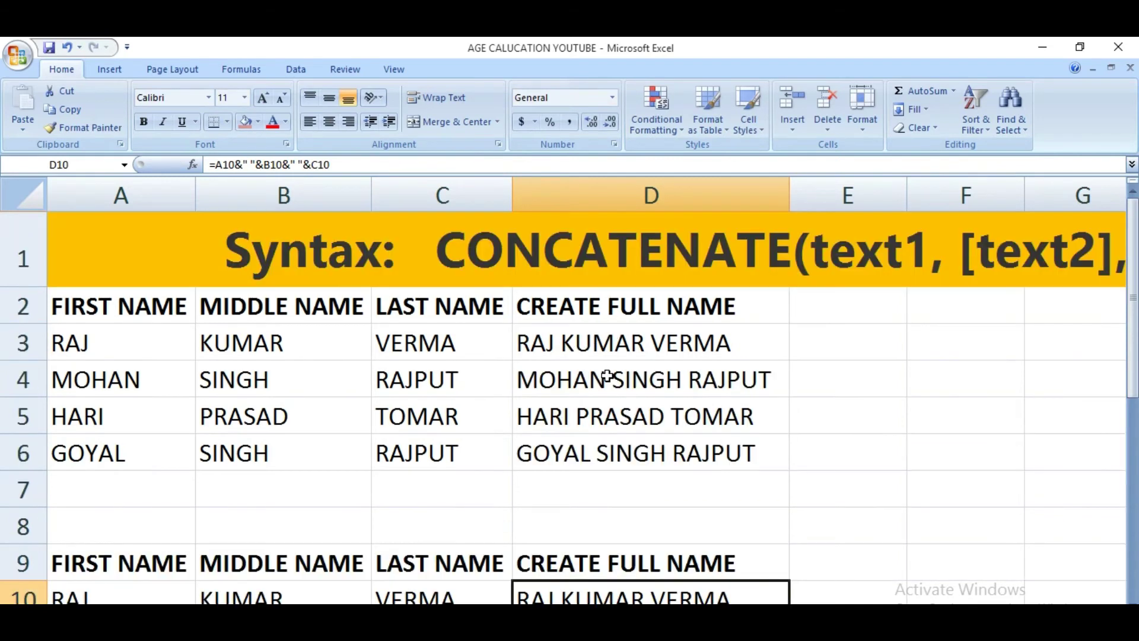
click(607, 343)
double_click(606, 343)
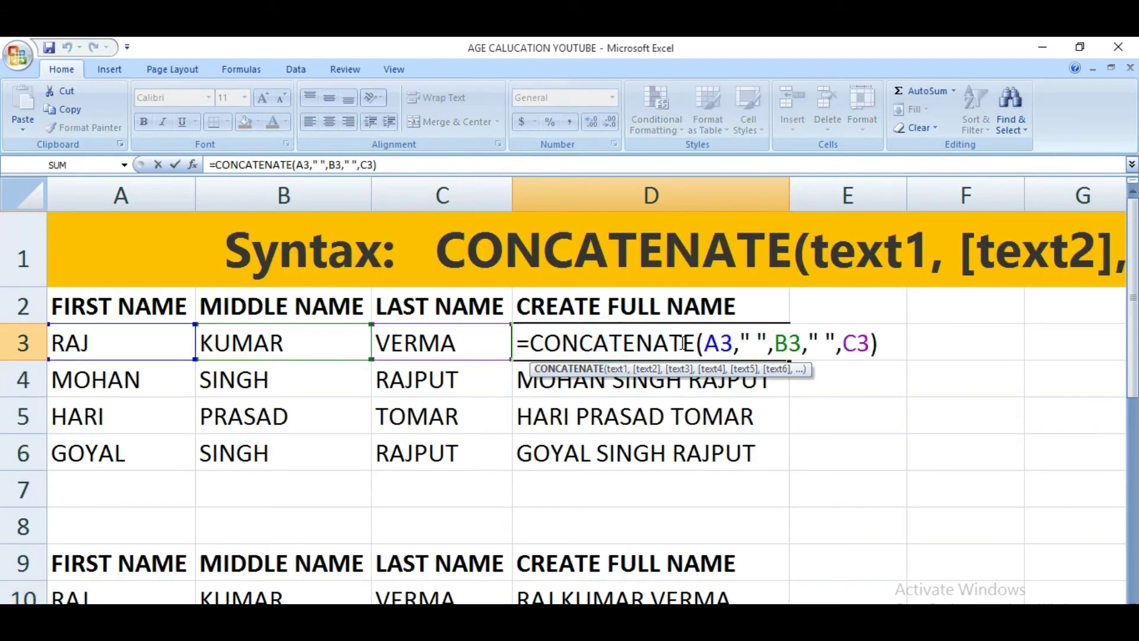
key(Return)
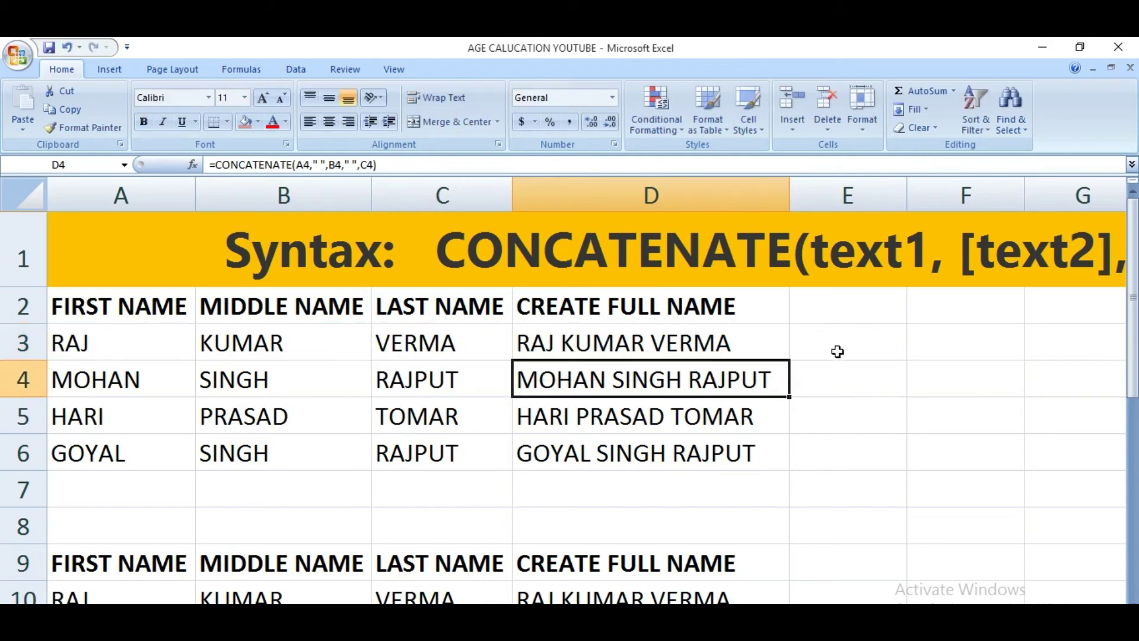
scroll(730, 345, down, 4)
scroll(623, 368, up, 3)
double_click(606, 455)
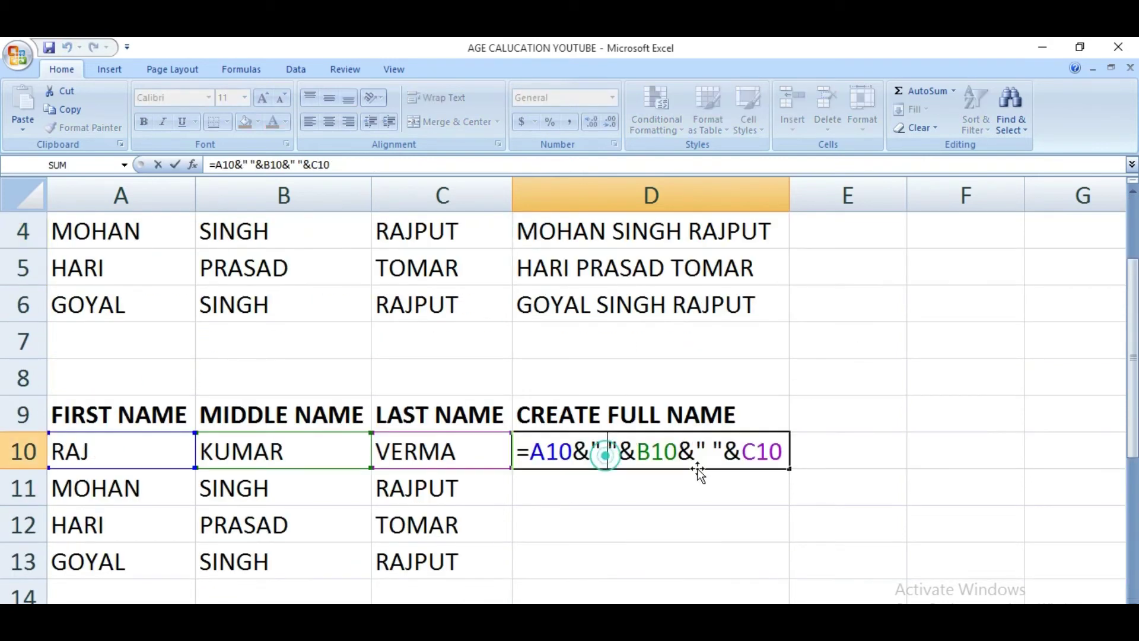
key(Return)
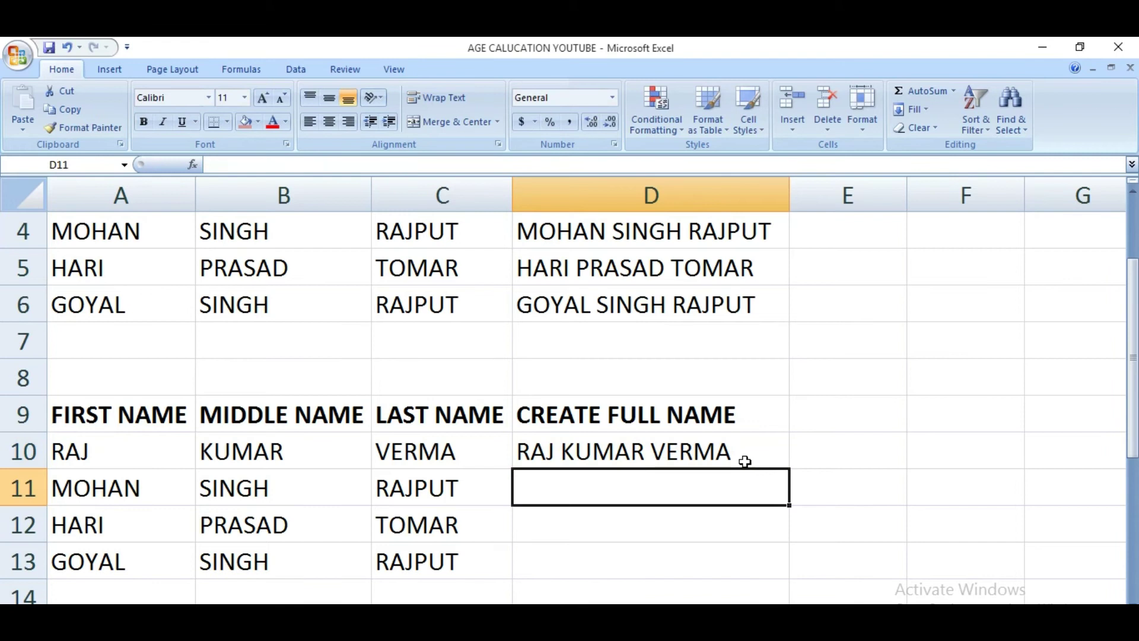
scroll(735, 457, down, 2)
scroll(706, 437, up, 1)
Fill the D10 ampersand formula down through D13 with Ctrl+D
key(Up)
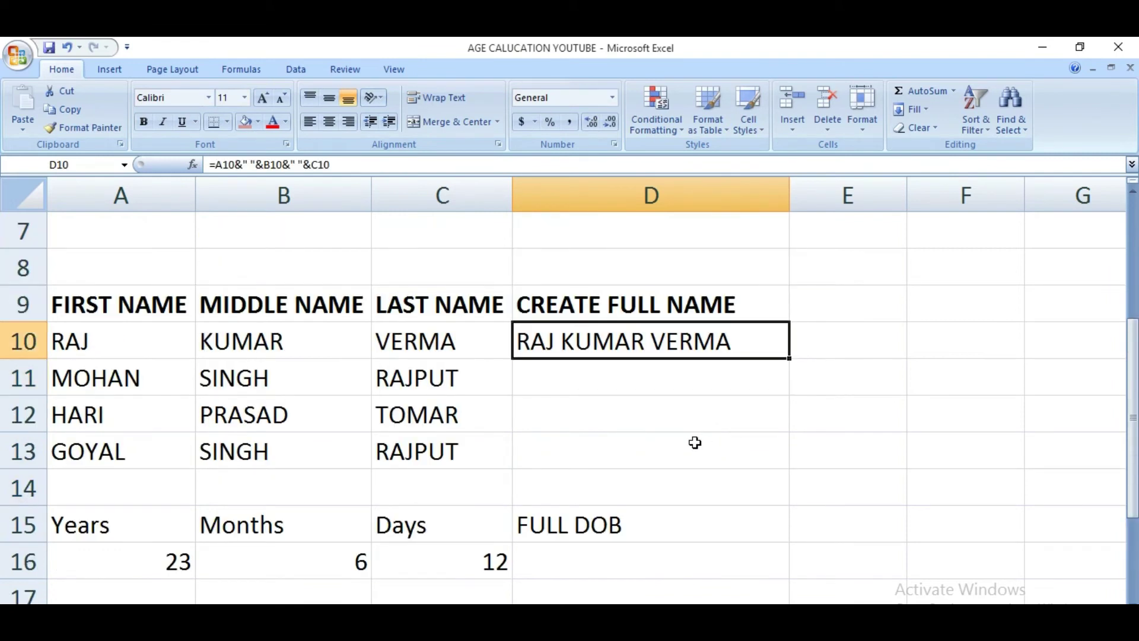
key(shift+Down)
key(shift+Down)
key(shift+Down)
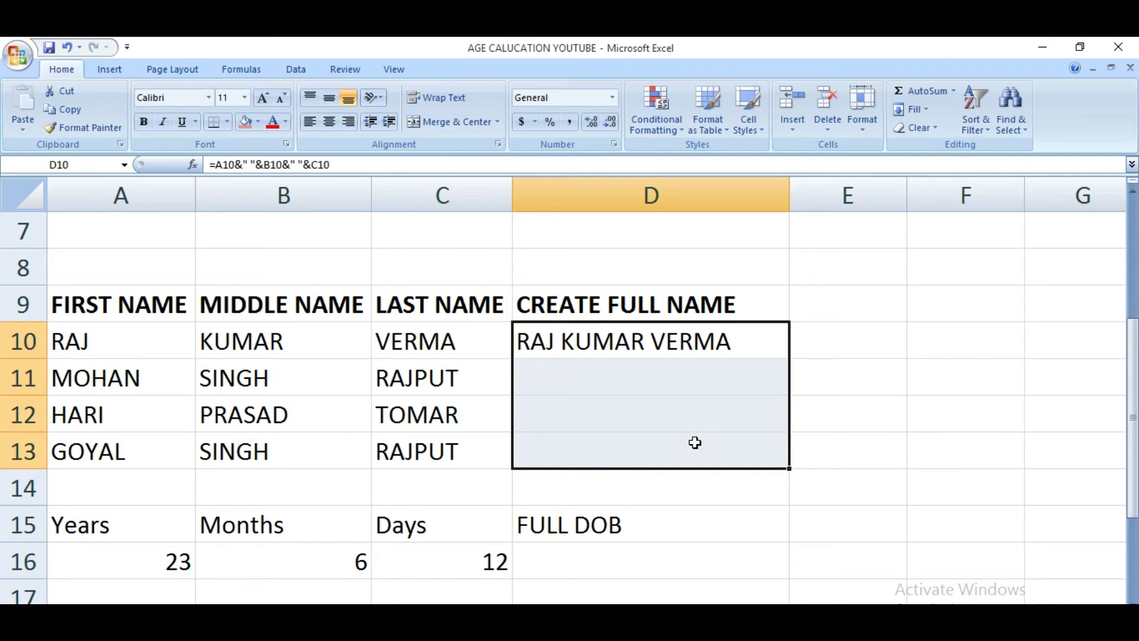
key(ctrl+d)
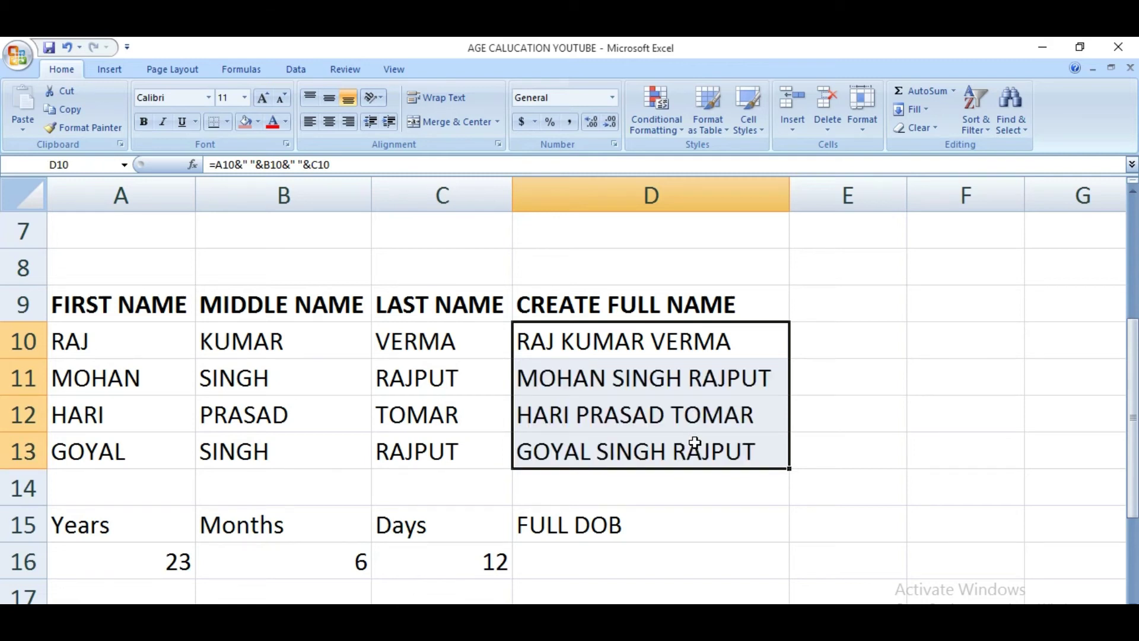
scroll(603, 508, down, 2)
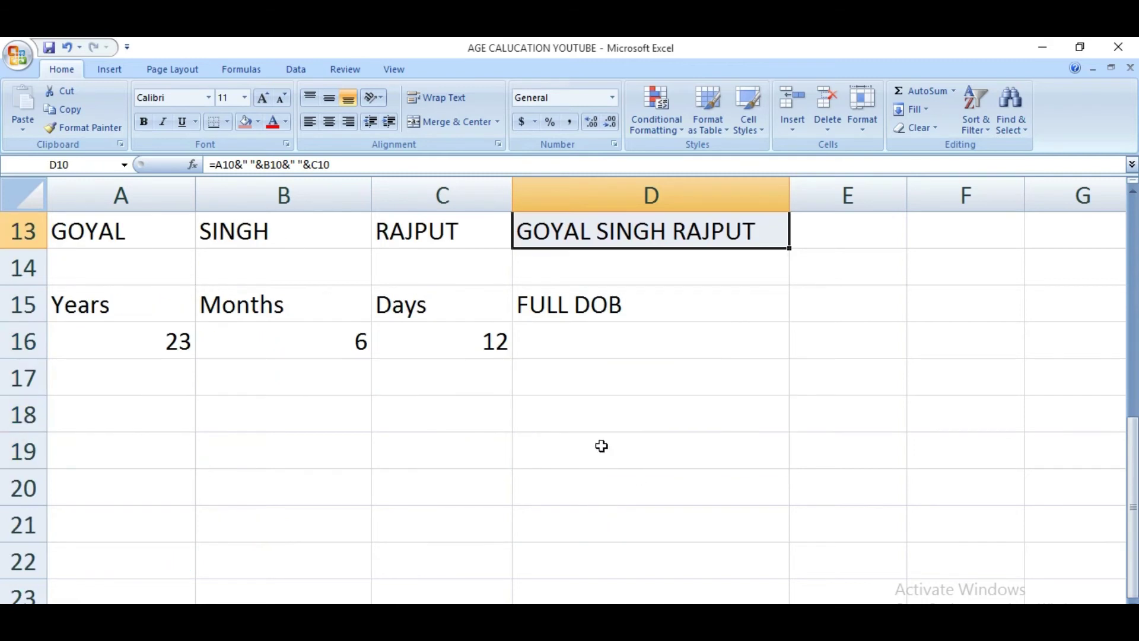
click(583, 340)
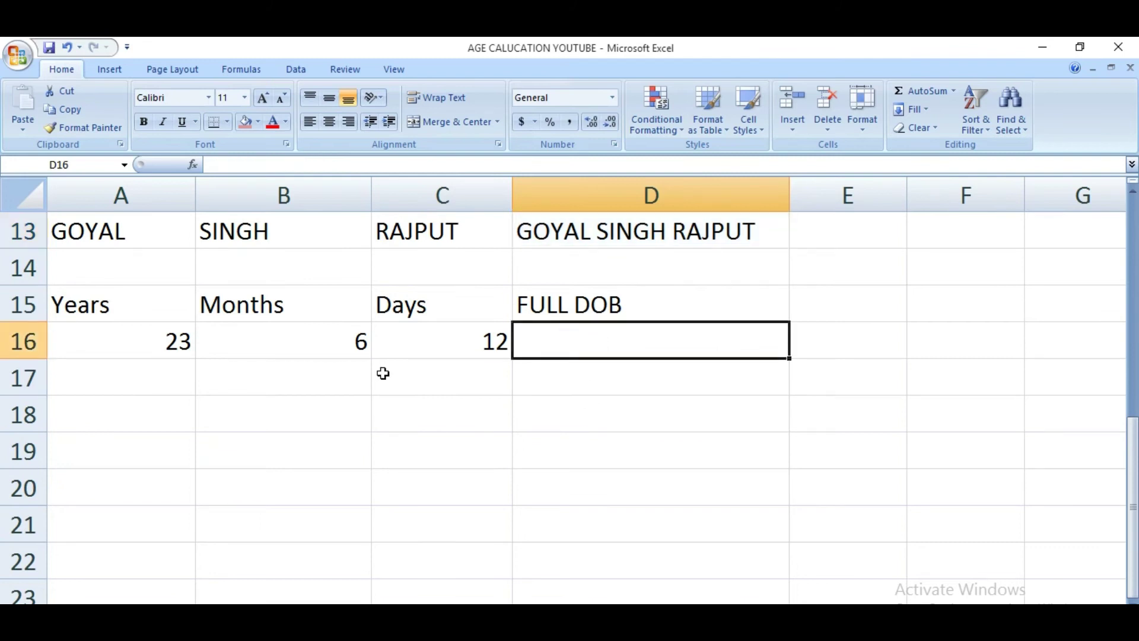
Start D16's formula with the years value and label: =A16&" "&A15&" "&
text(=)
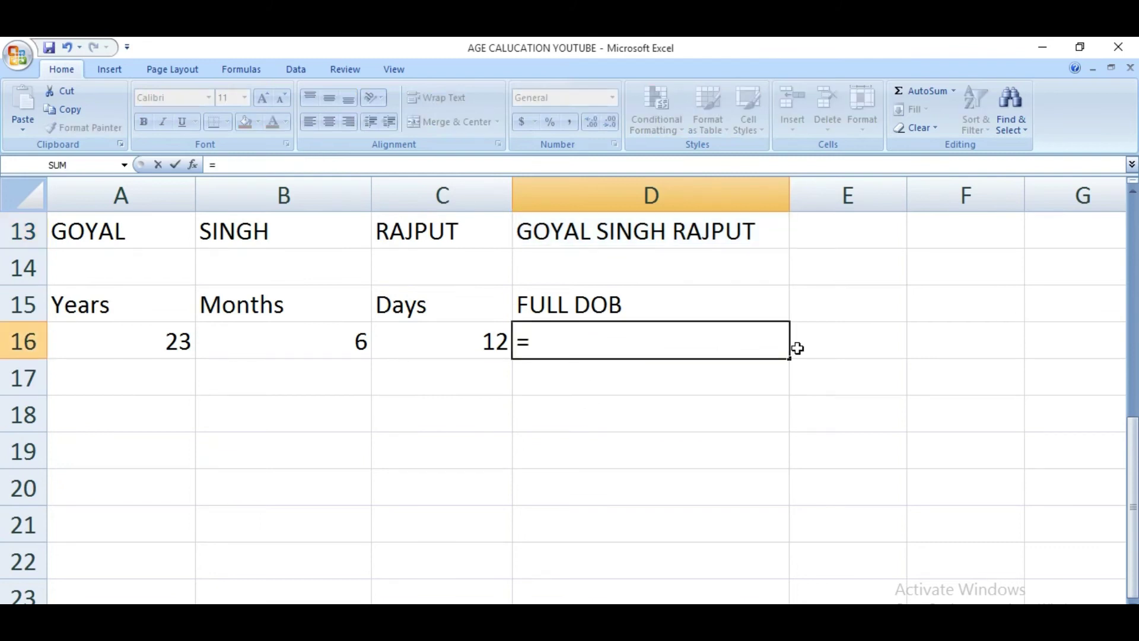
click(150, 340)
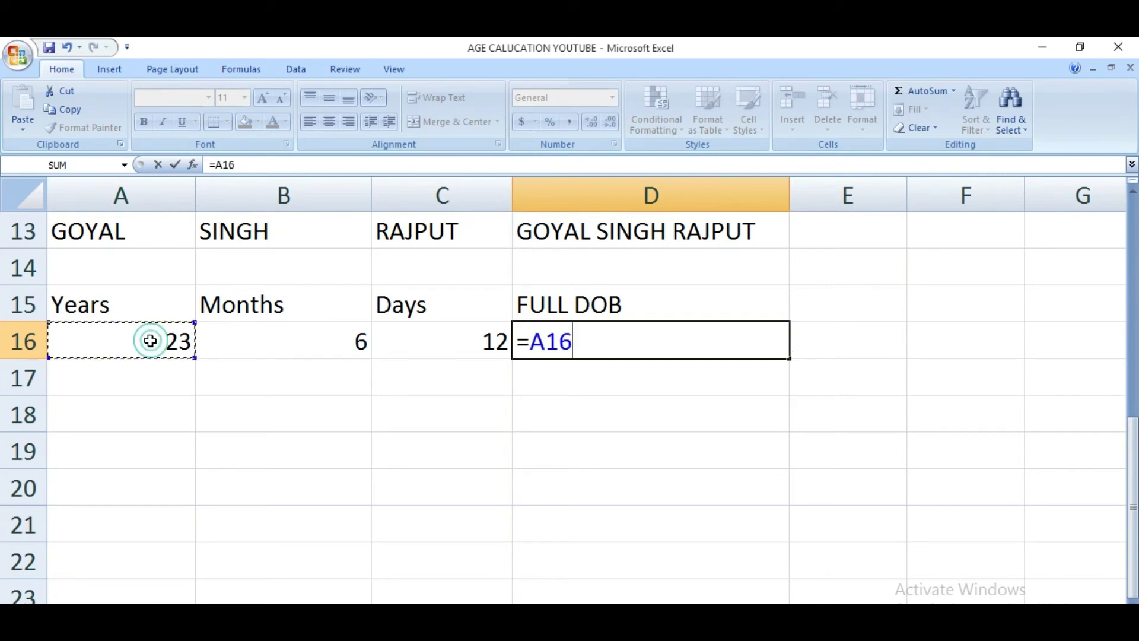
text(&" "&)
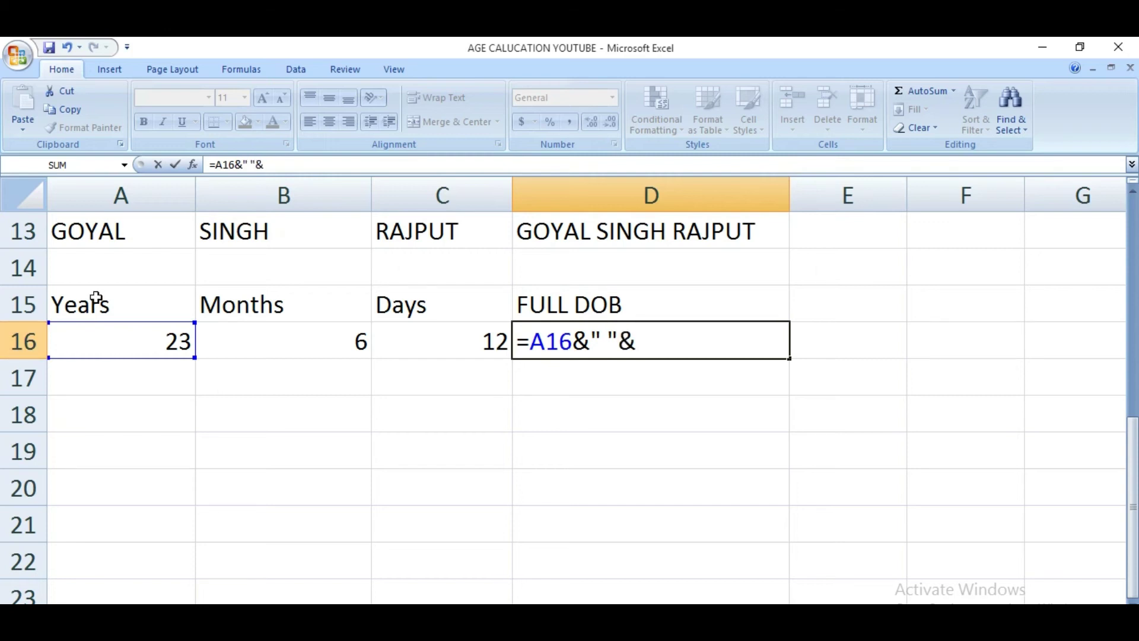
click(96, 298)
text(&)
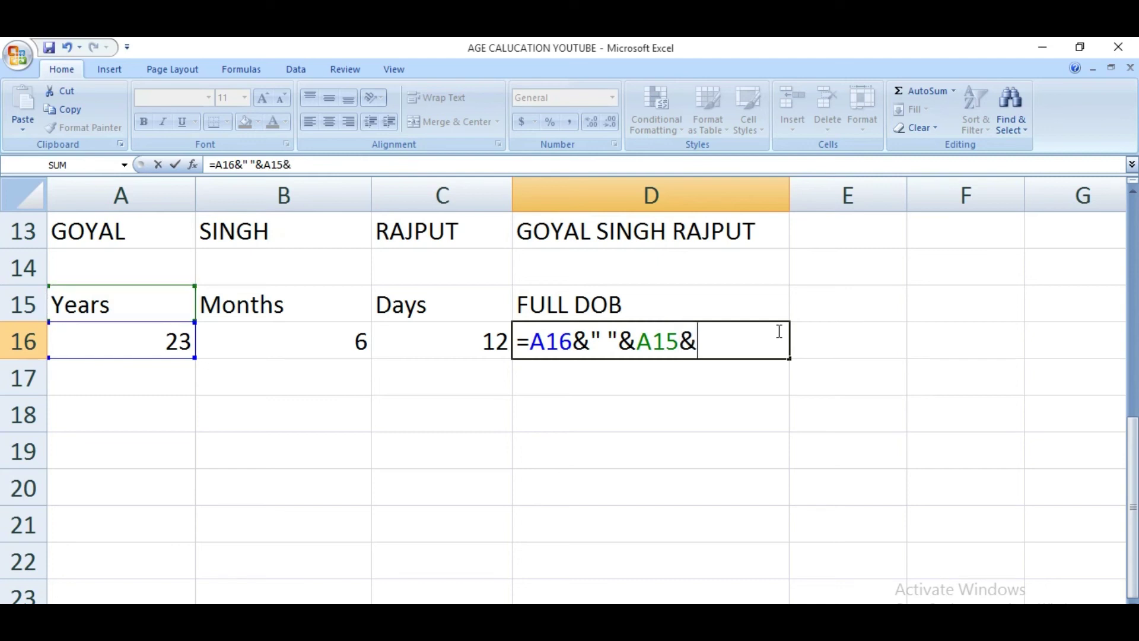
text(" ")
text(&)
Append B16, B15, C16 and C15 so D16 reads 23 Years 6 Months 12 Days
click(326, 338)
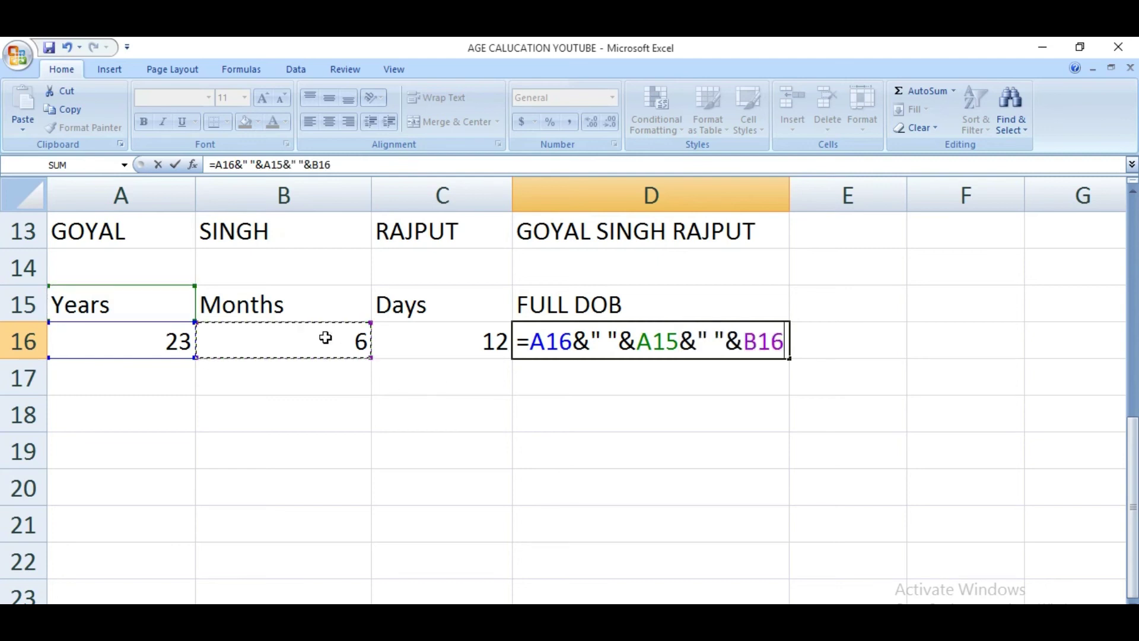
text(&)
text(" "&)
click(249, 307)
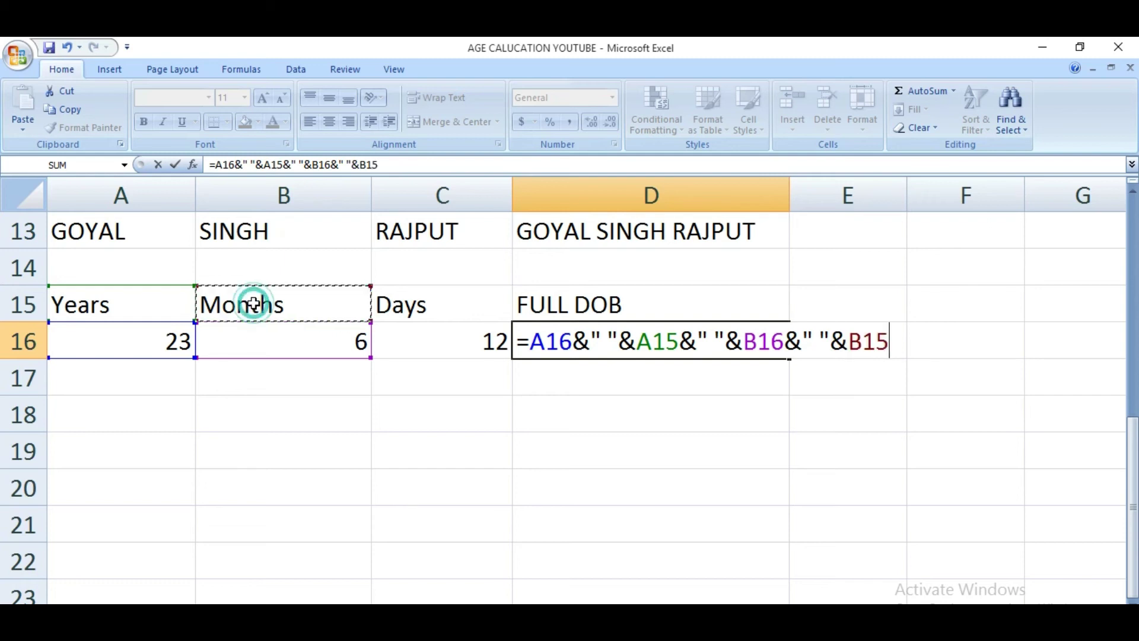
click(252, 305)
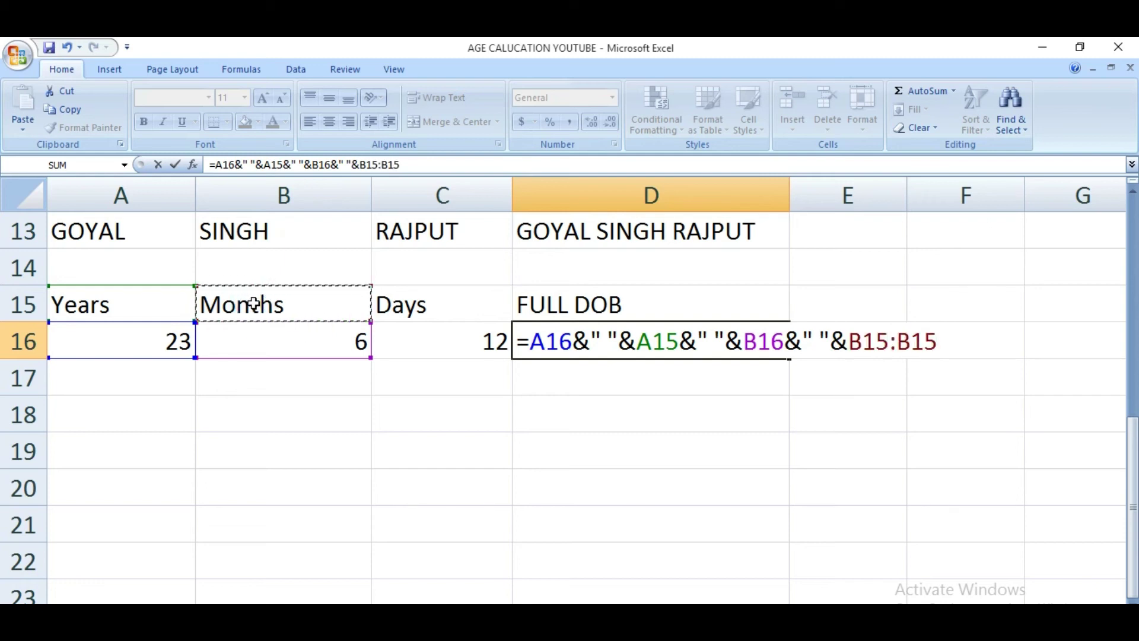
key(BackSpace)
key(BackSpace)
key(BackSpace)
key(BackSpace)
text(&)
text(:)
key(BackSpace)
text(" "&)
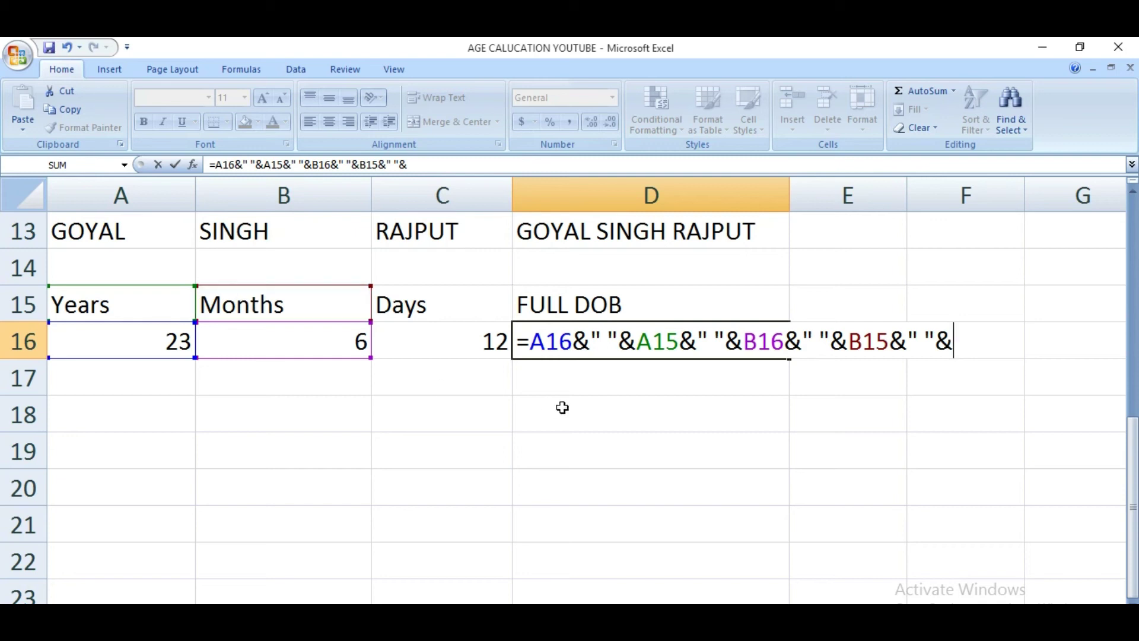
click(478, 345)
text(&" "&)
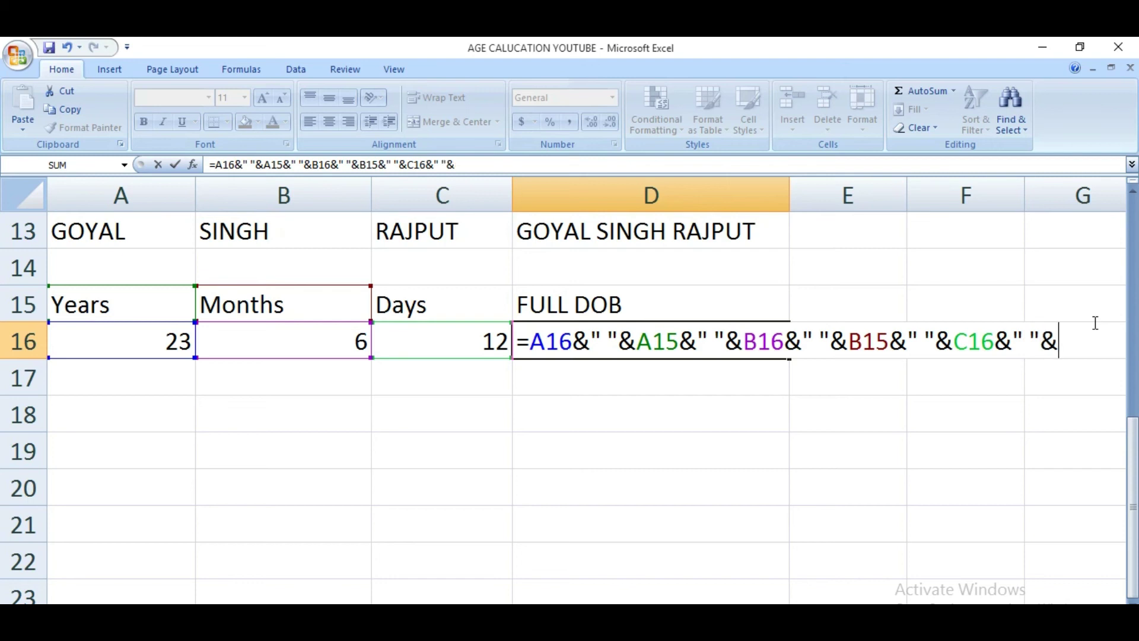
click(438, 303)
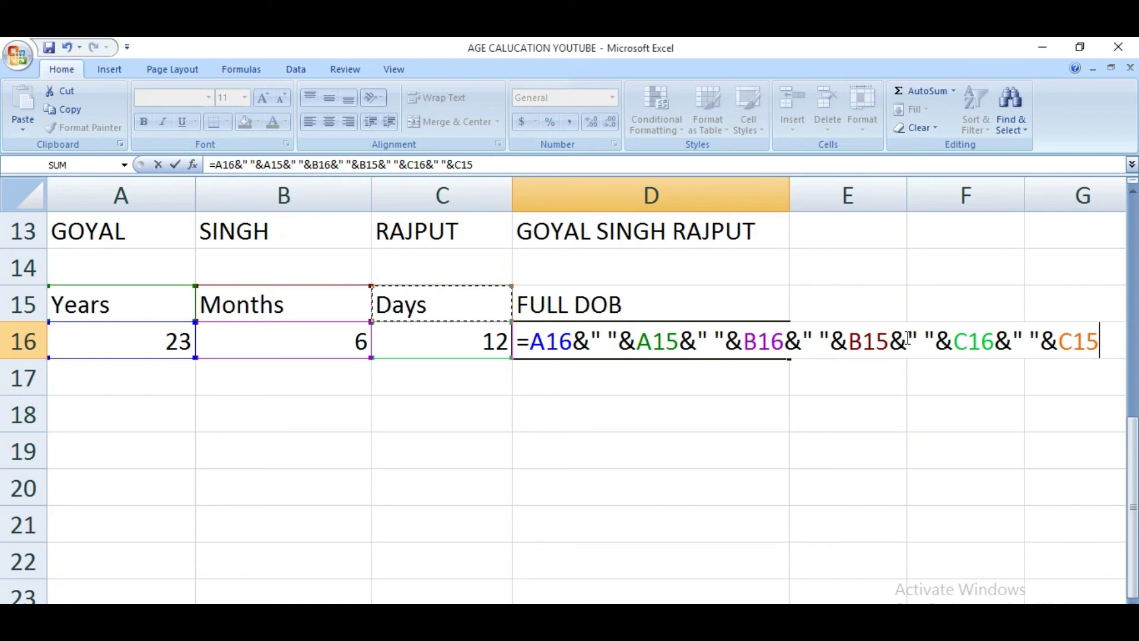
key(Return)
AutoFit column D with Alt, H, O, I so '23 Years 6 Months 12 Days' fits
key(Up)
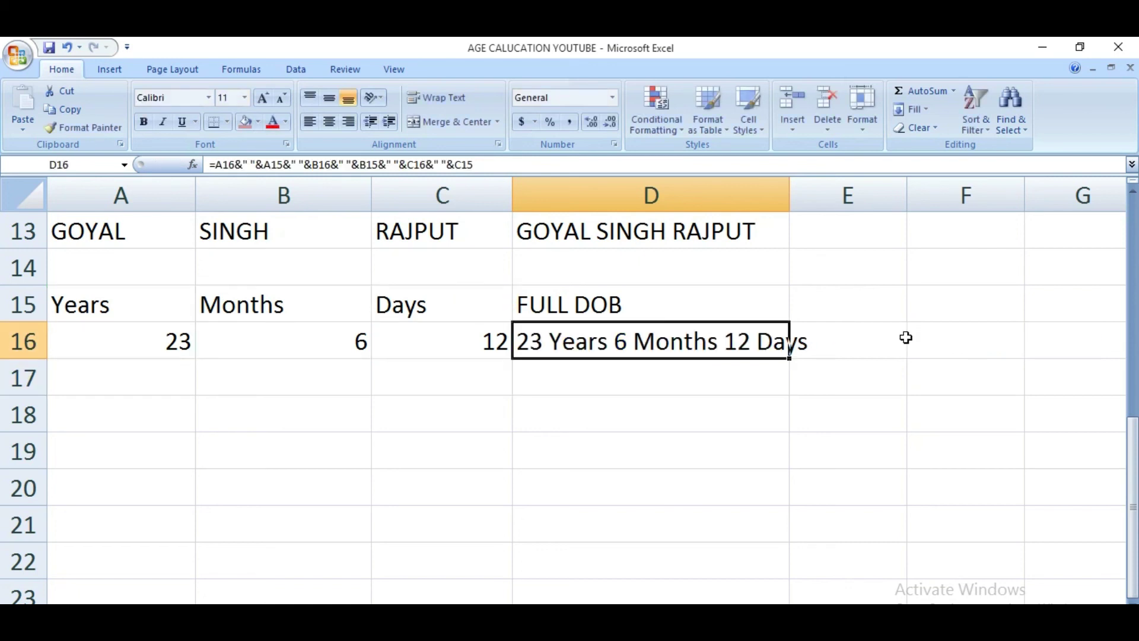
key(alt)
key(h)
key(o)
key(i)
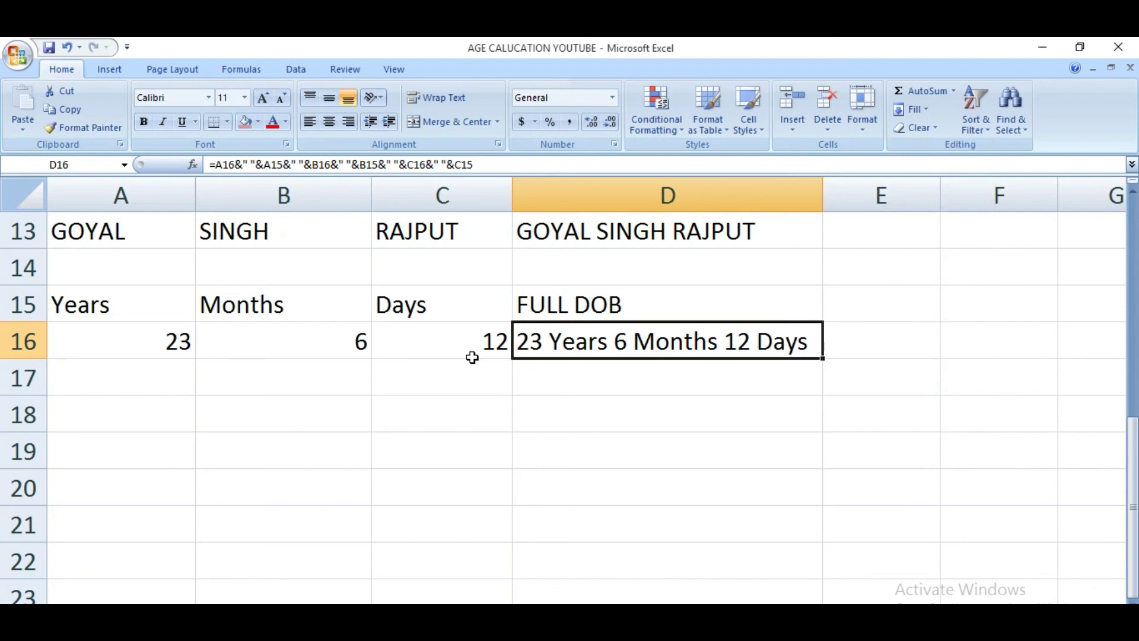
scroll(625, 362, up, 1)
scroll(629, 363, up, 1)
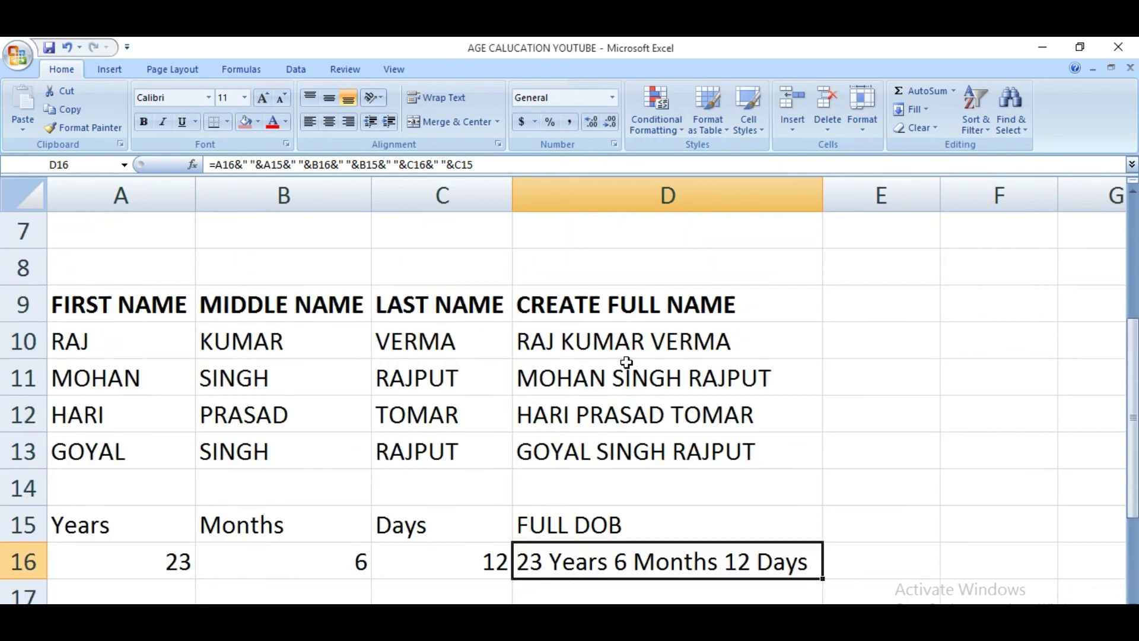
scroll(631, 365, up, 2)
scroll(587, 364, down, 1)
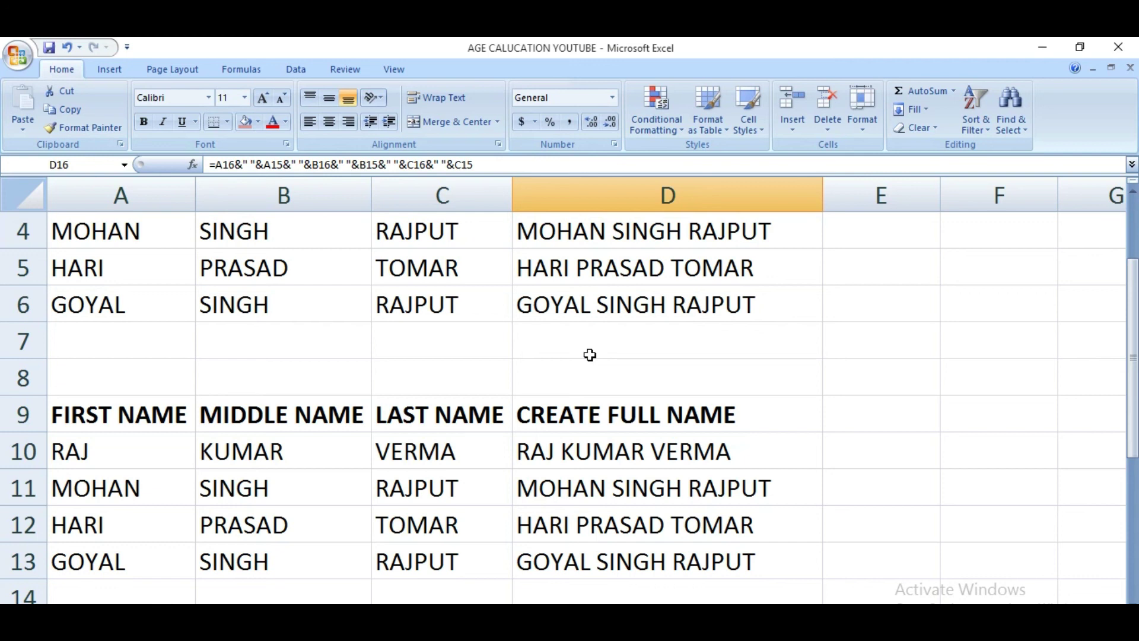
scroll(592, 357, up, 1)
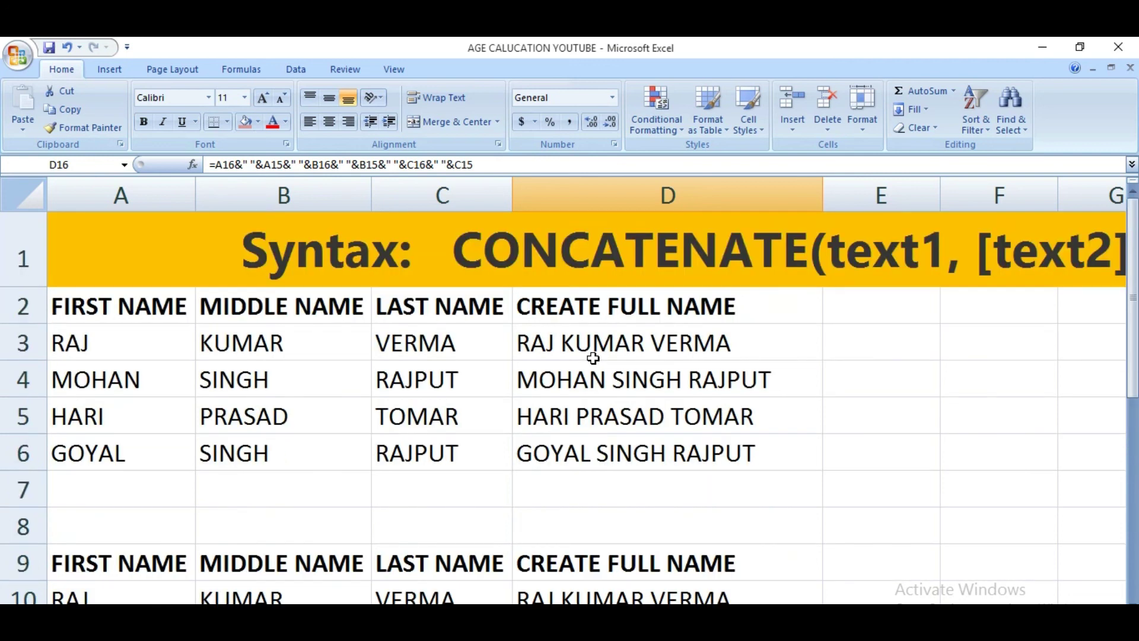